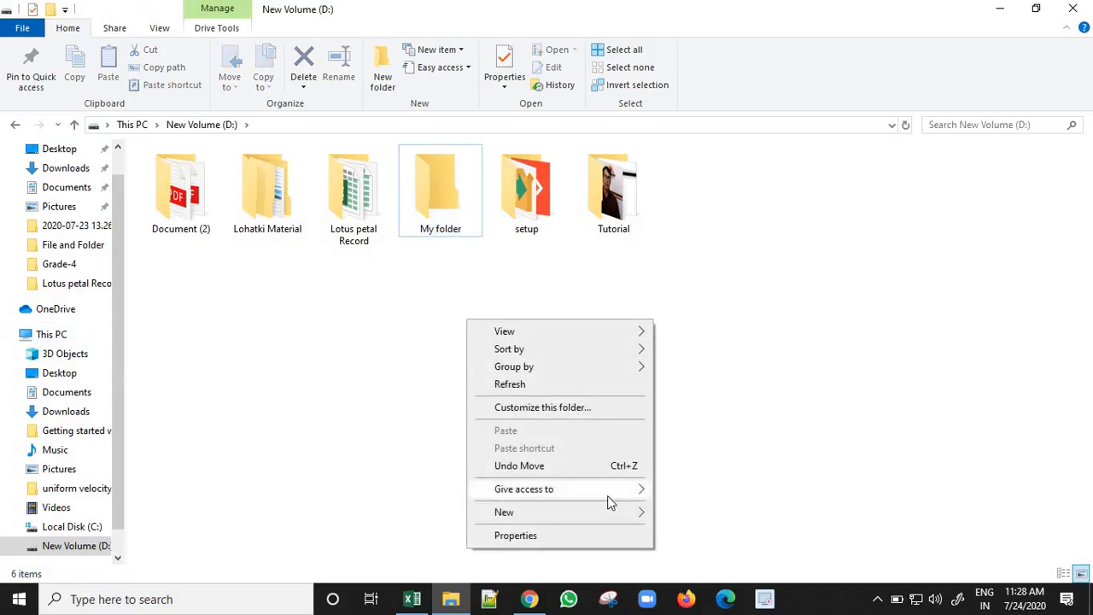
Step: Examine the commands offered for empty space on New Volume (D:) alongside the PDF's "Steps to Create new Folder" instructions
left_click(397, 408)
right_click(391, 405)
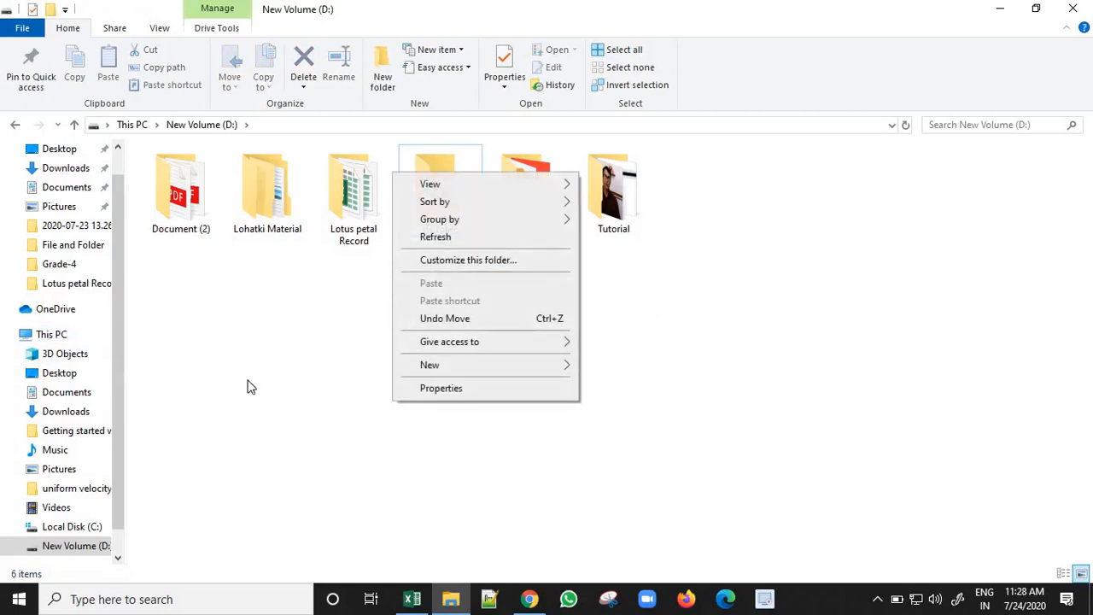
left_click(247, 383)
right_click(247, 383)
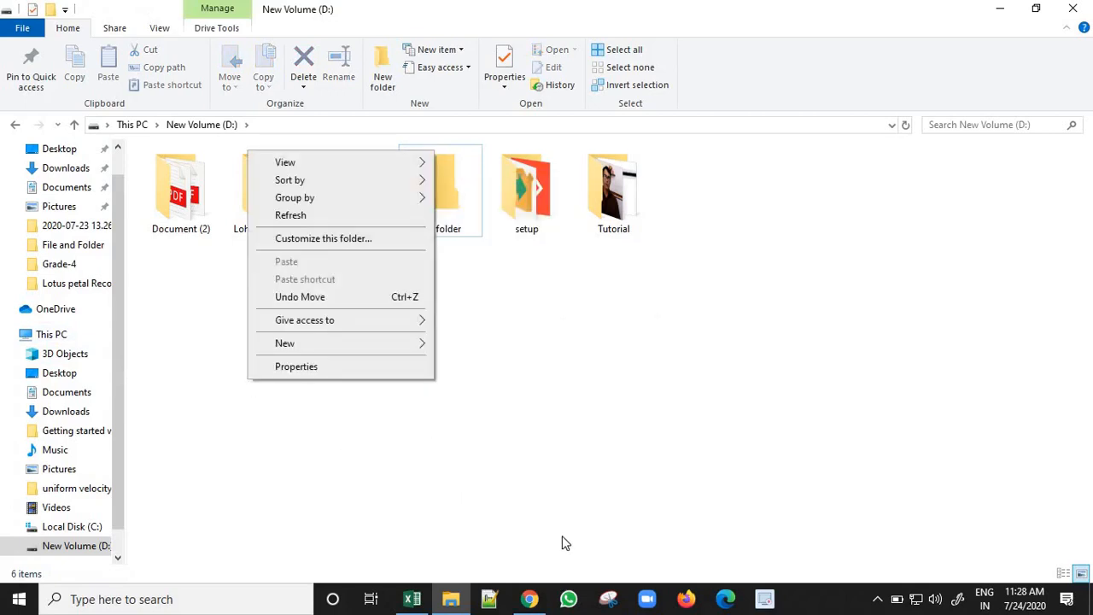
key("alt+Tab")
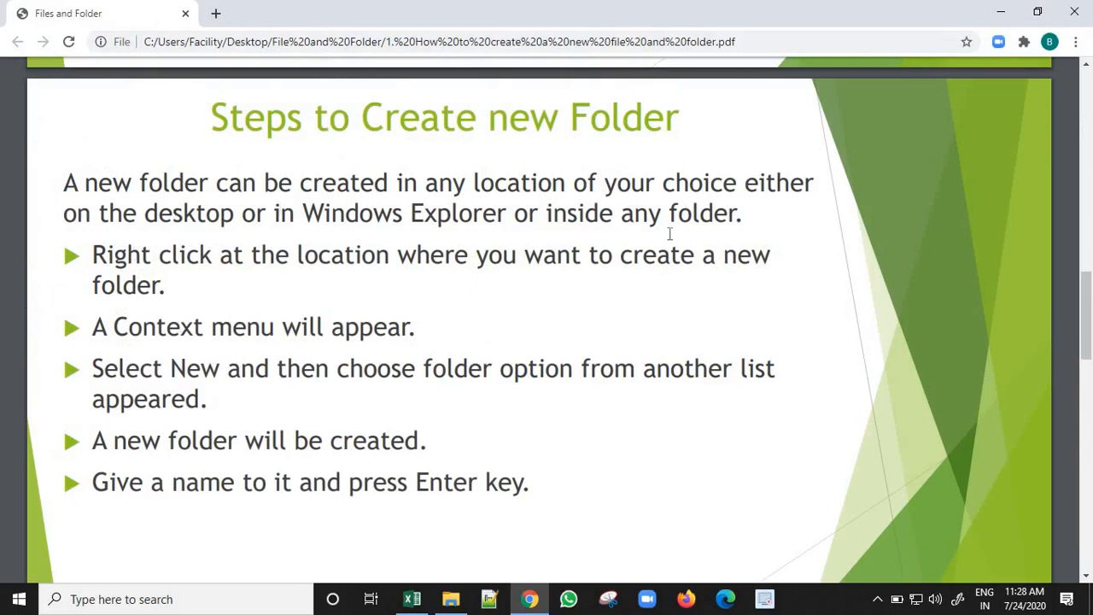
key("alt+Tab")
key("alt+Tab")
key("alt+Tab")
right_click(422, 301)
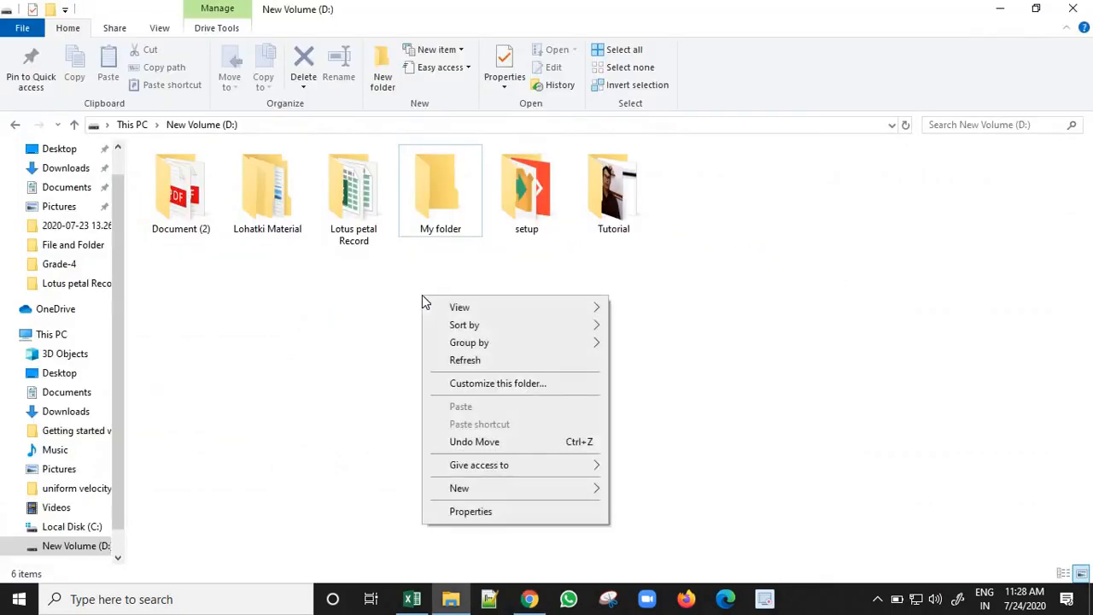
key("alt+Tab")
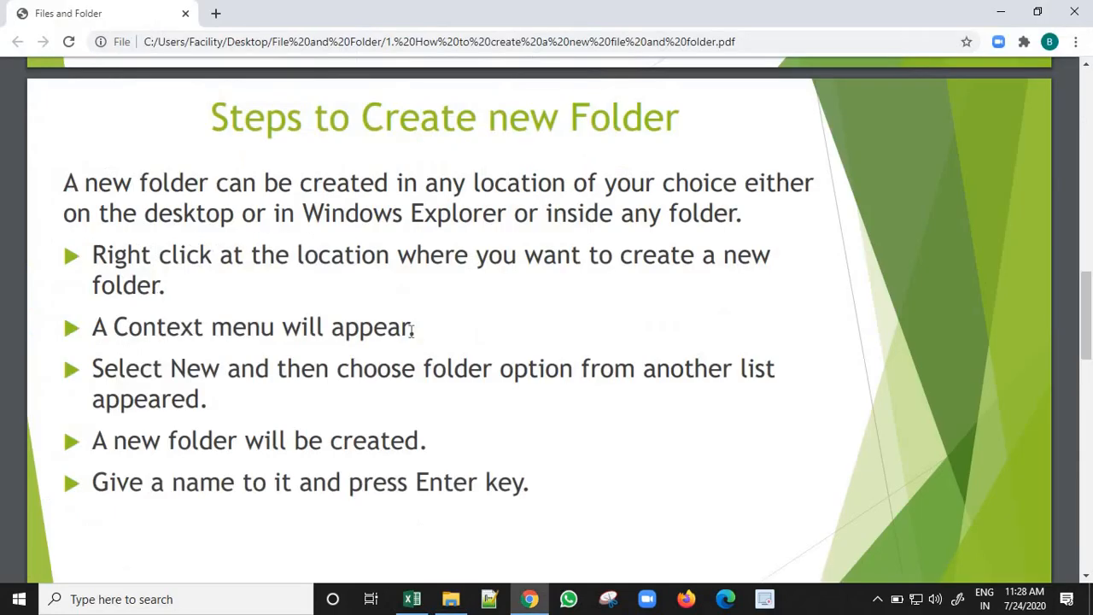
key("alt+Tab")
right_click(498, 296)
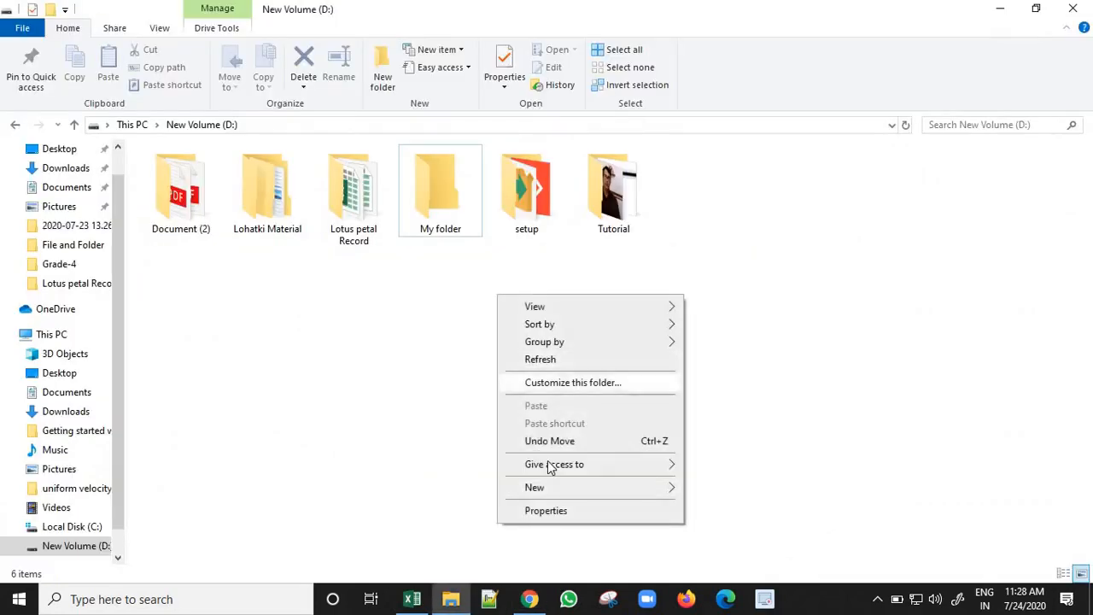
key("alt+Tab")
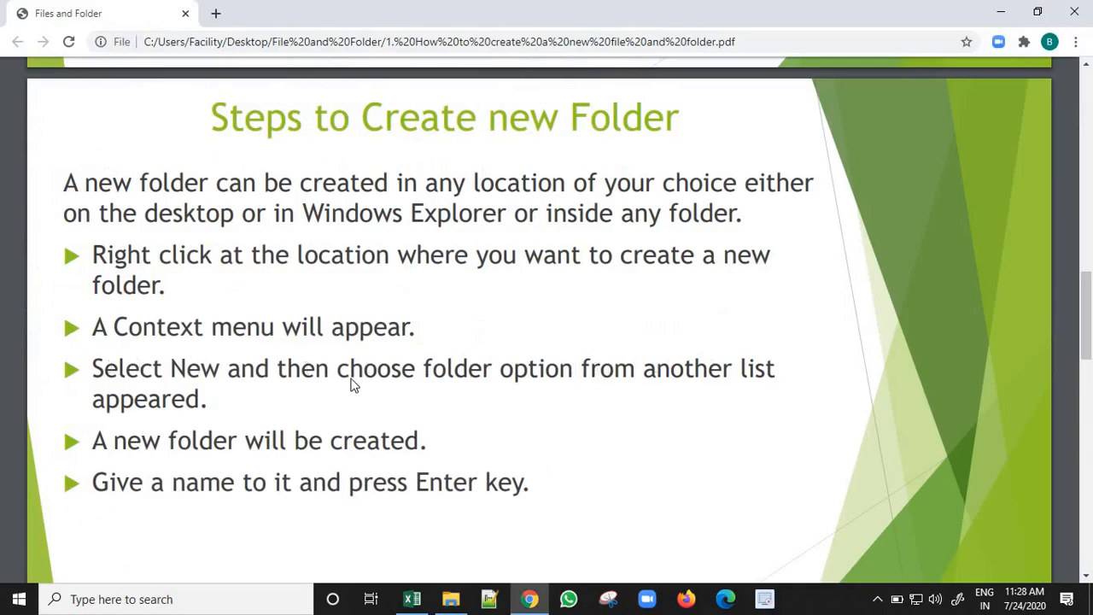
Step: Create a new folder on New Volume (D:) in File Explorer, then check the naming instructions in the PDF
key("alt+Tab")
right_click(365, 353)
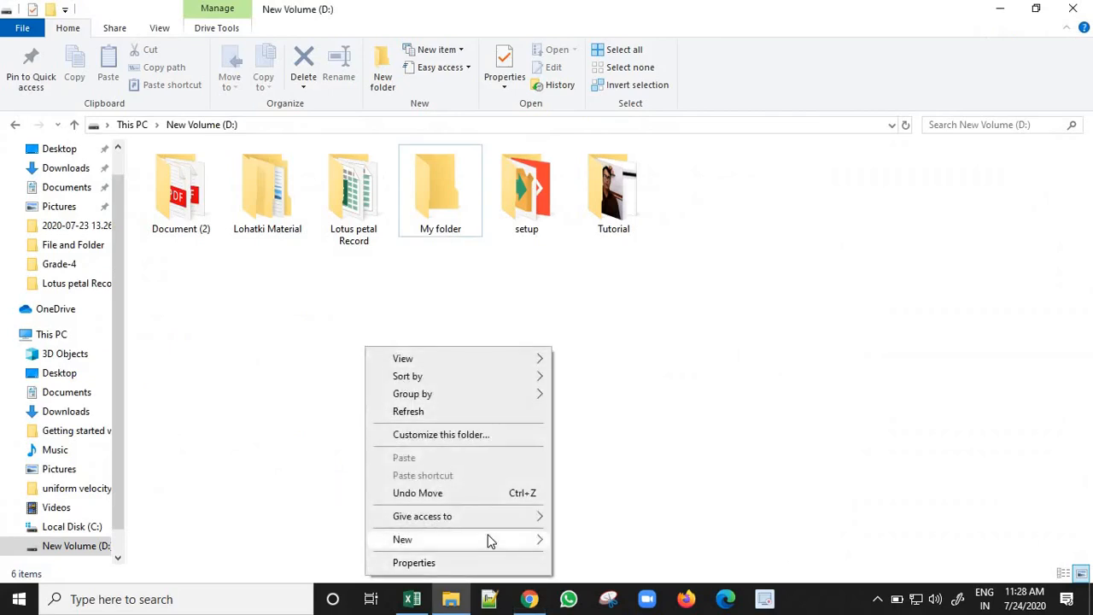
mouse_move(489, 540)
left_click(599, 373)
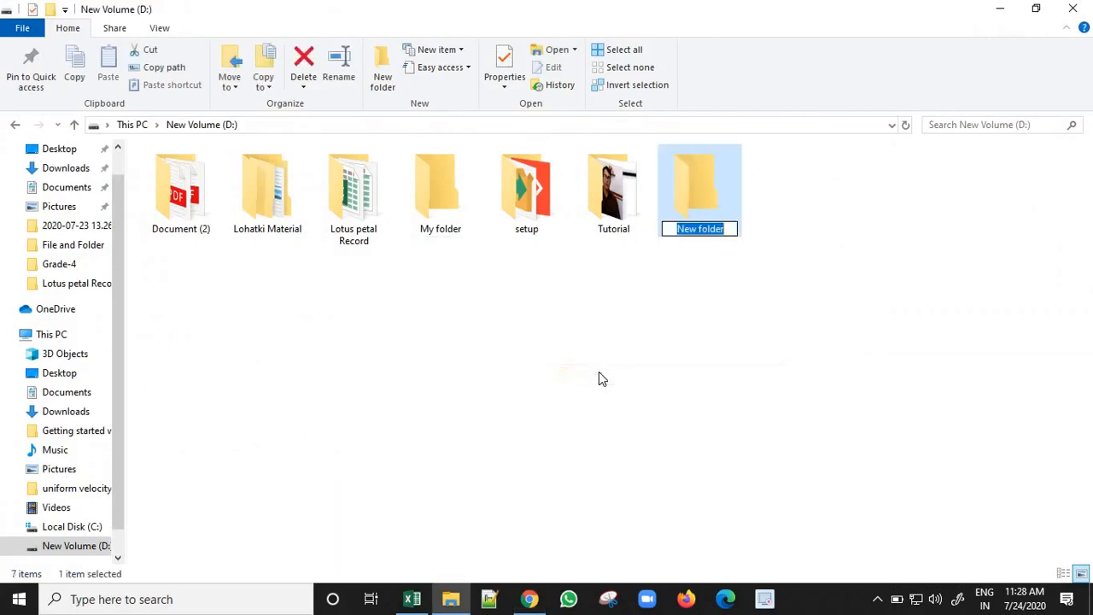
key("alt+Tab")
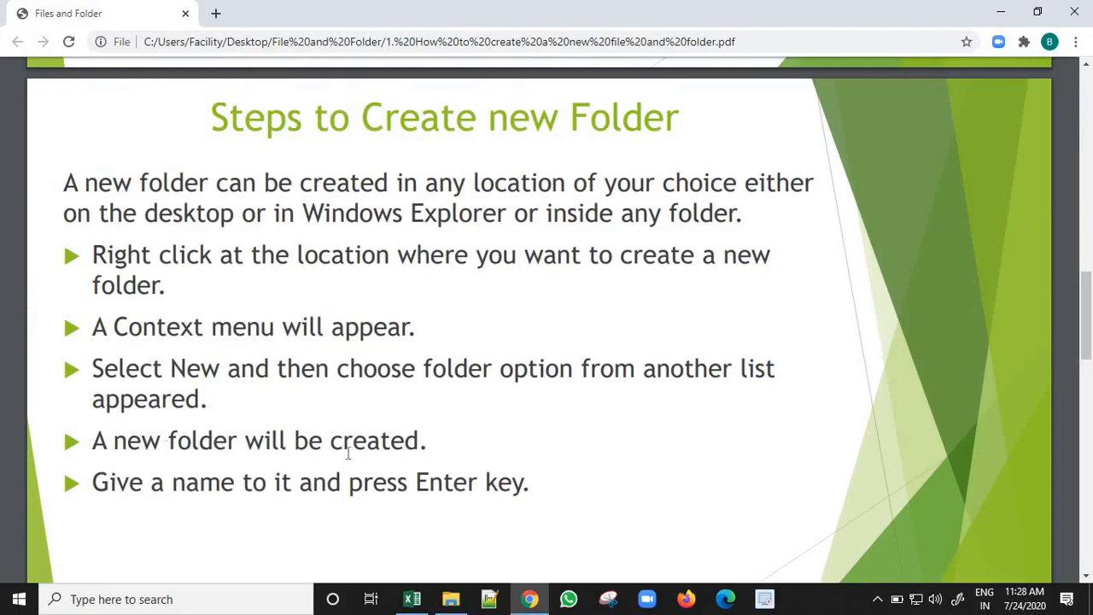
key("alt+Tab")
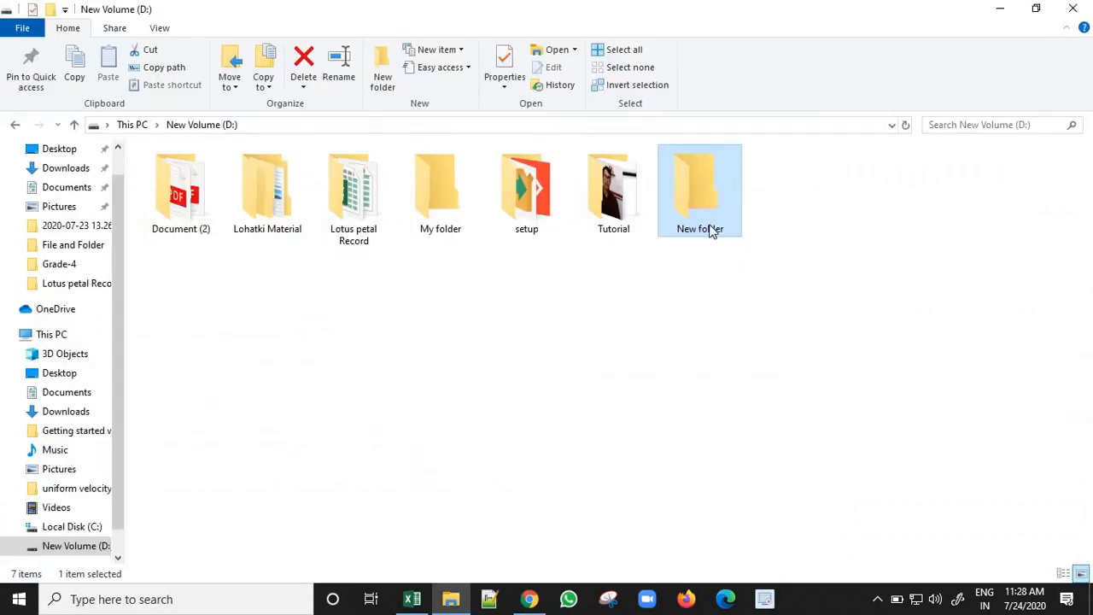
key("alt+Tab")
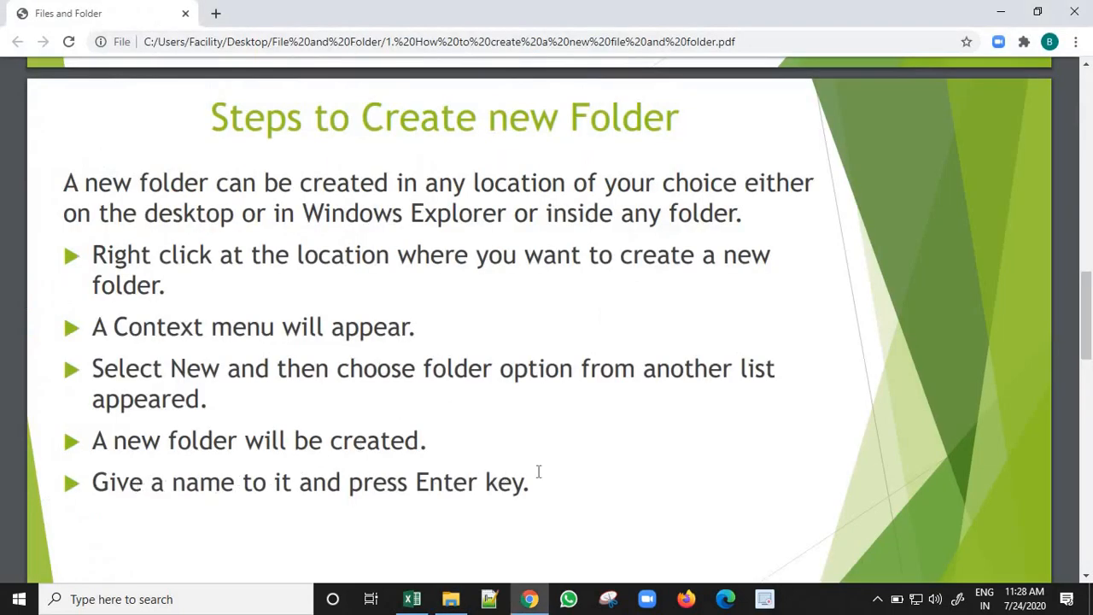
Step: Rename the new folder on New Volume (D:) as Subjects
key("alt+Tab")
right_click(698, 214)
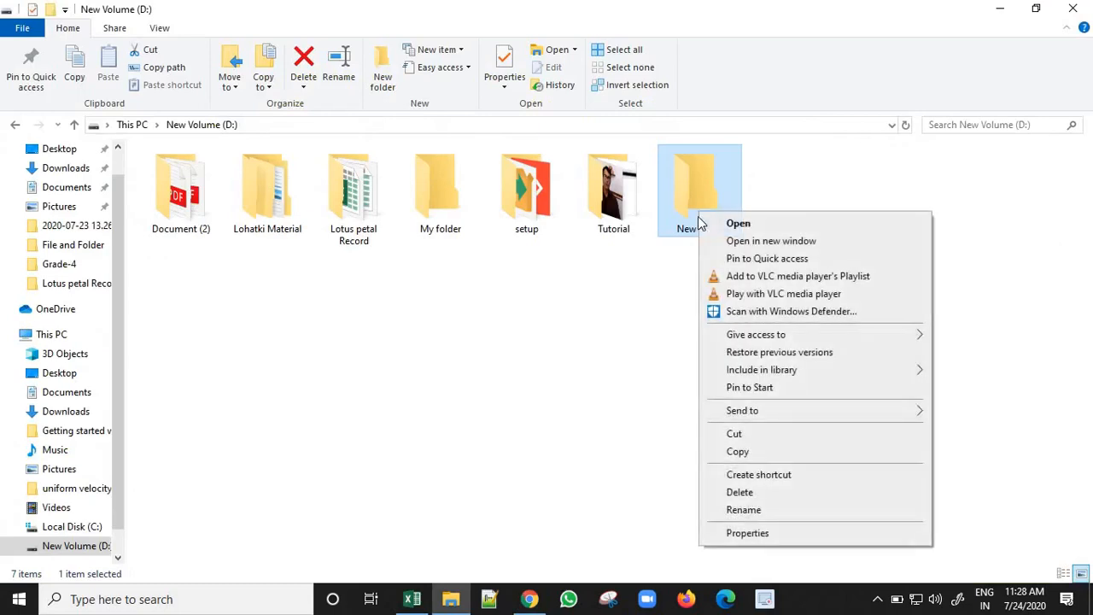
left_click(733, 509)
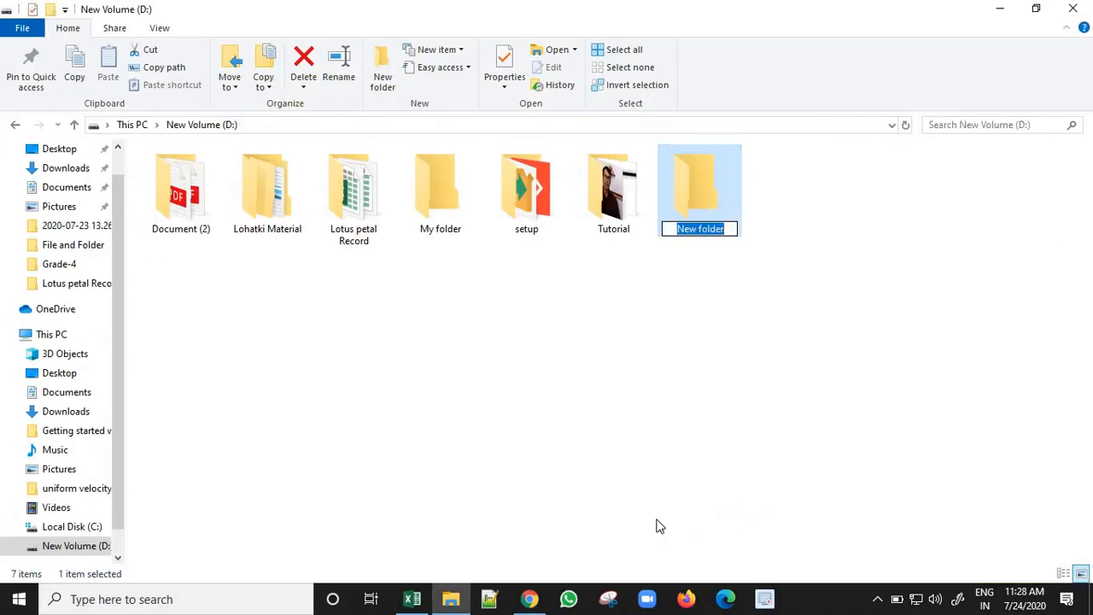
type("Subjec")
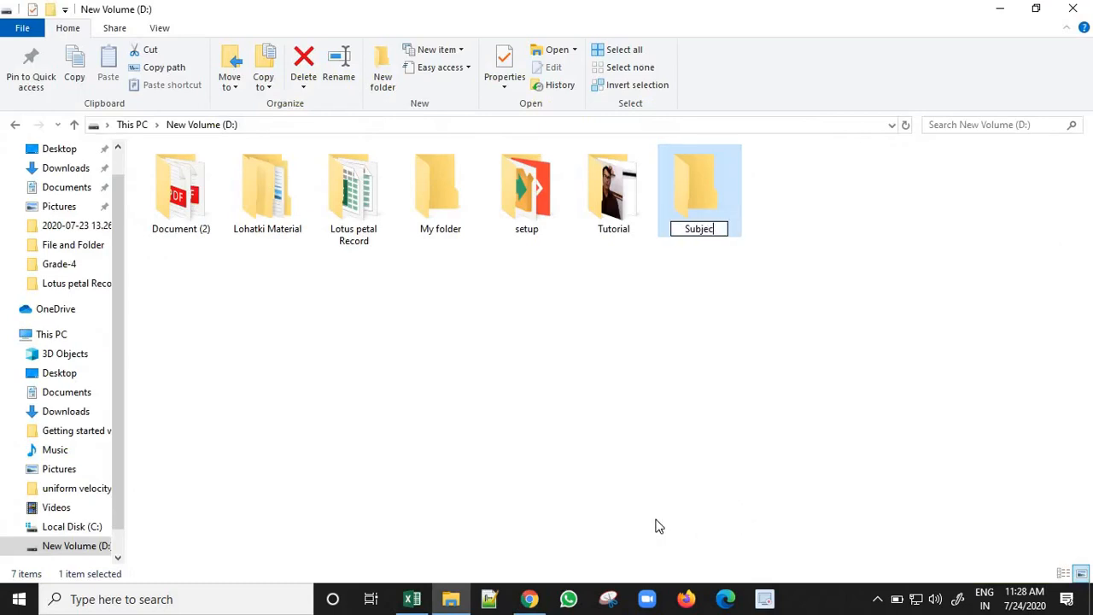
type("ts")
key("Return")
Step: Delete the Subjects folder from New Volume (D:) to the Recycle Bin
left_click(529, 598)
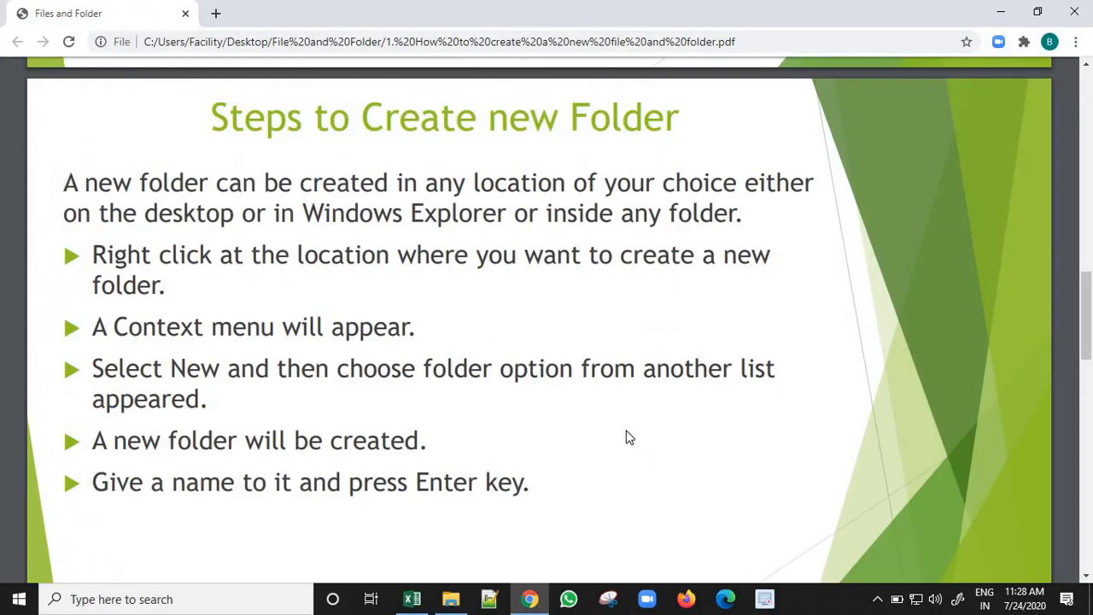
key("alt+Tab")
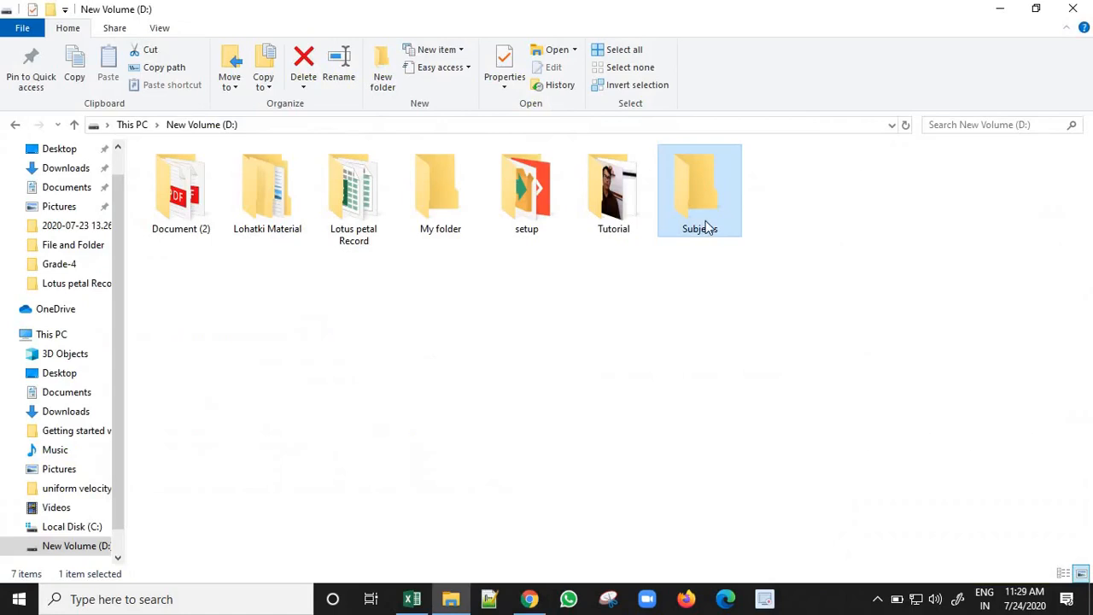
key("Delete")
left_click(610, 379)
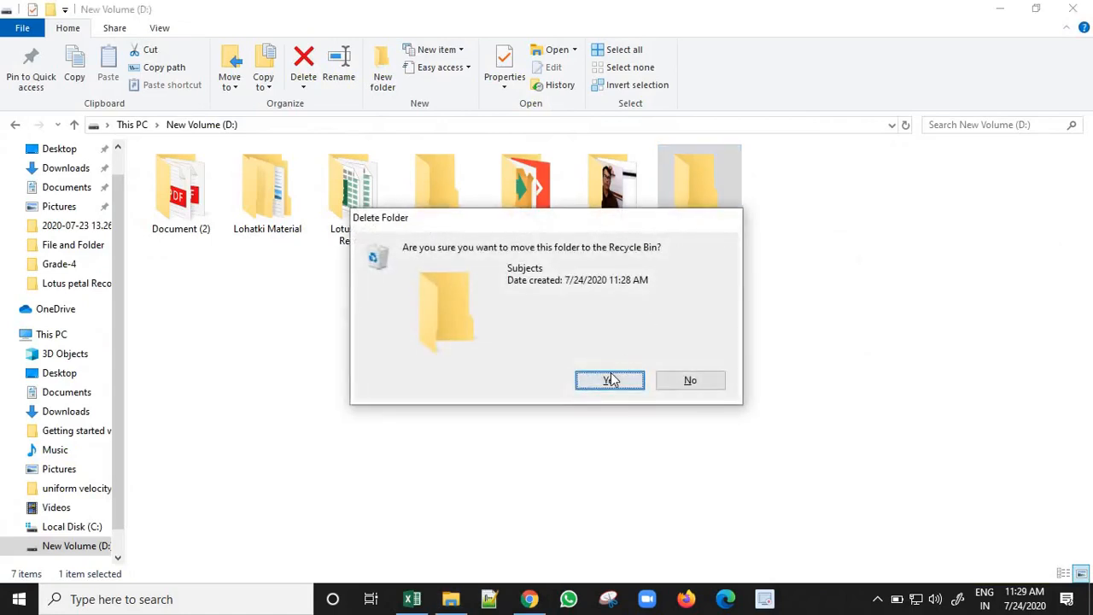
Step: Create a new folder named Subjects on New Volume (D:)
right_click(507, 326)
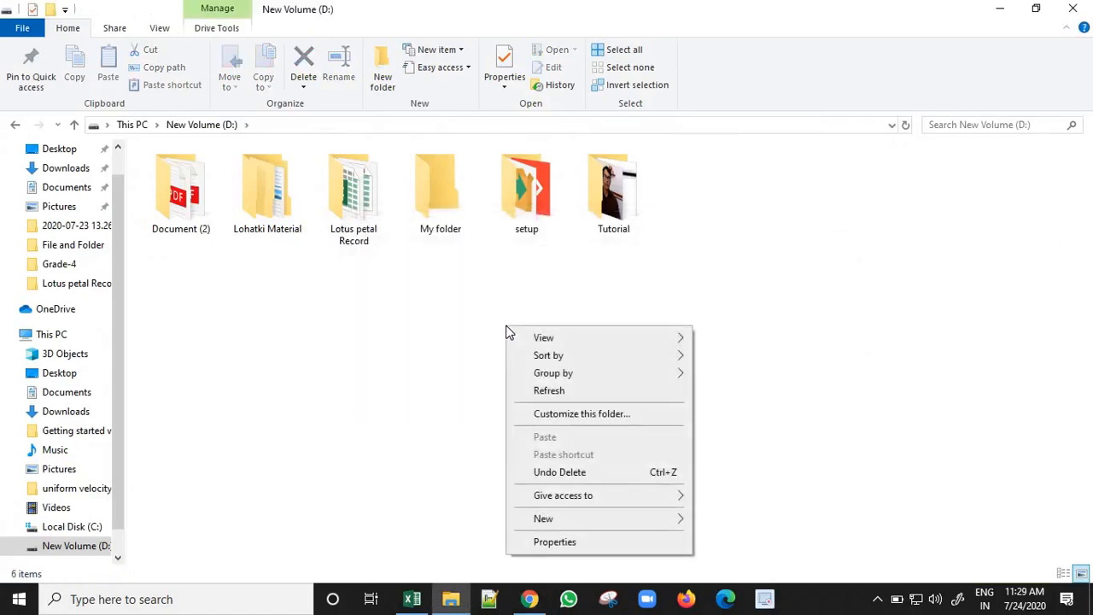
mouse_move(608, 519)
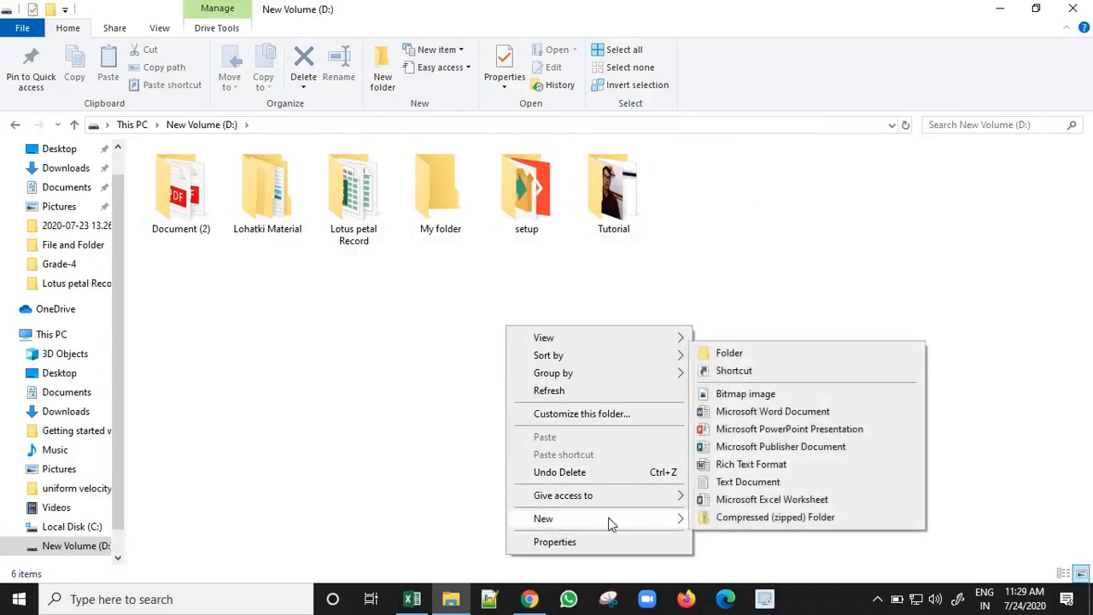
left_click(757, 357)
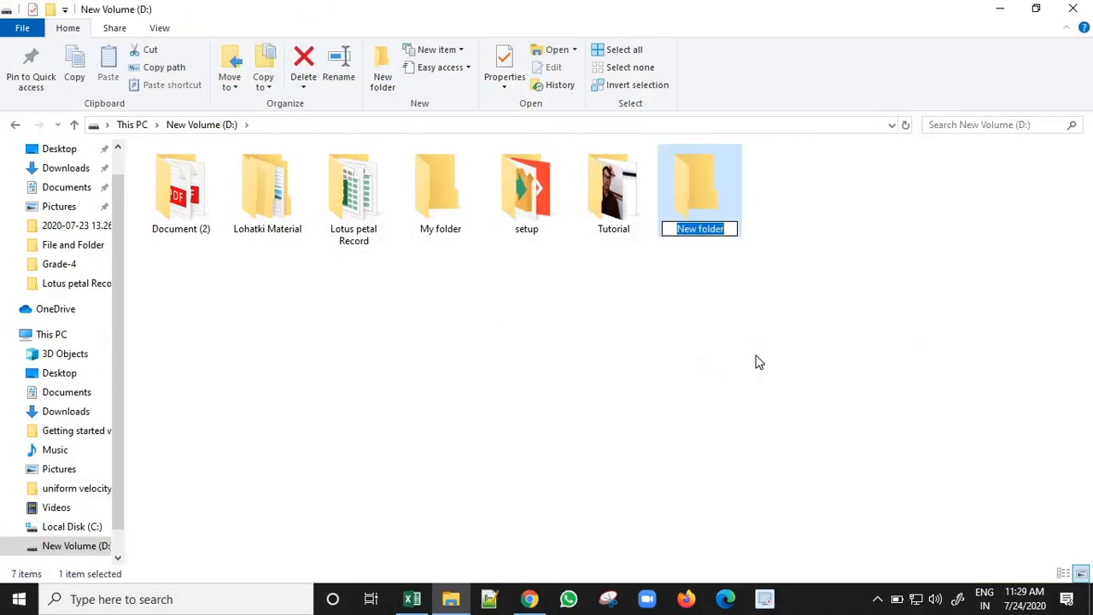
type("Subjects")
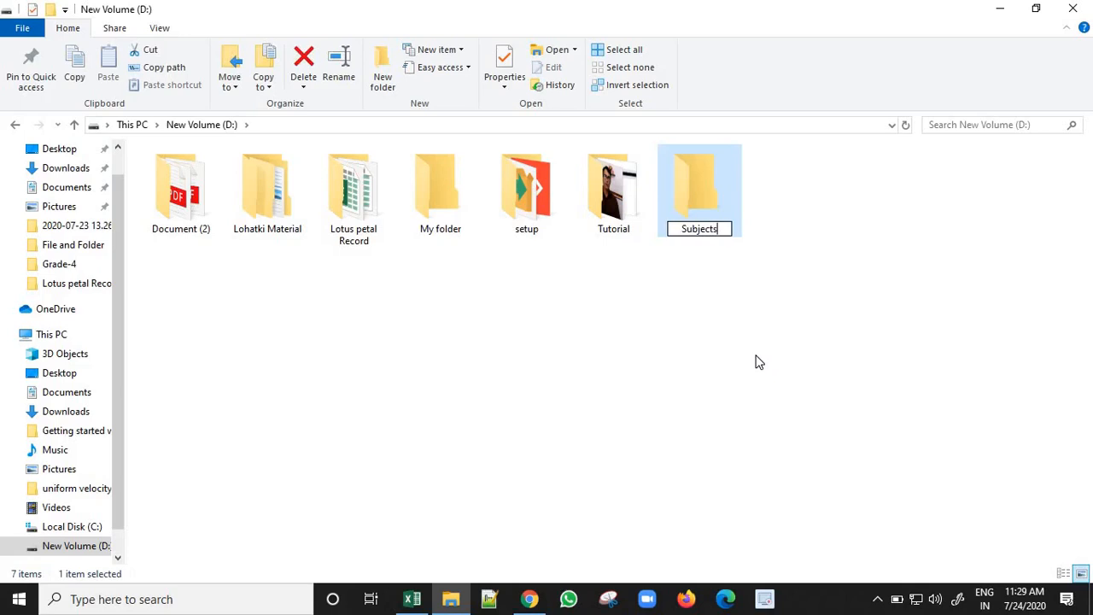
key("Return")
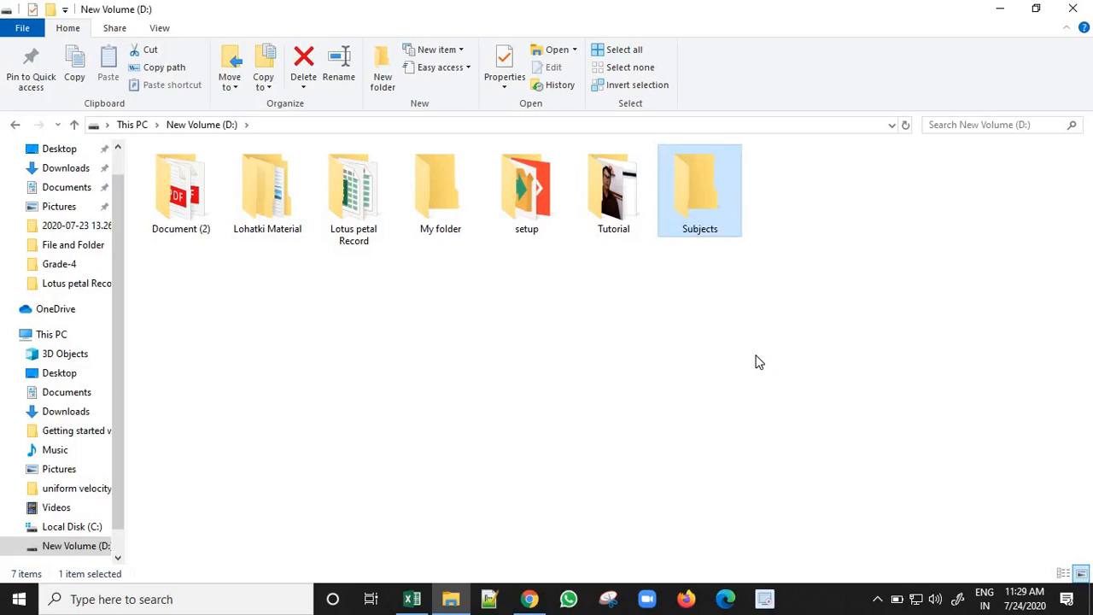
Step: Open the Subjects folder and create a new folder inside it
double_click(715, 229)
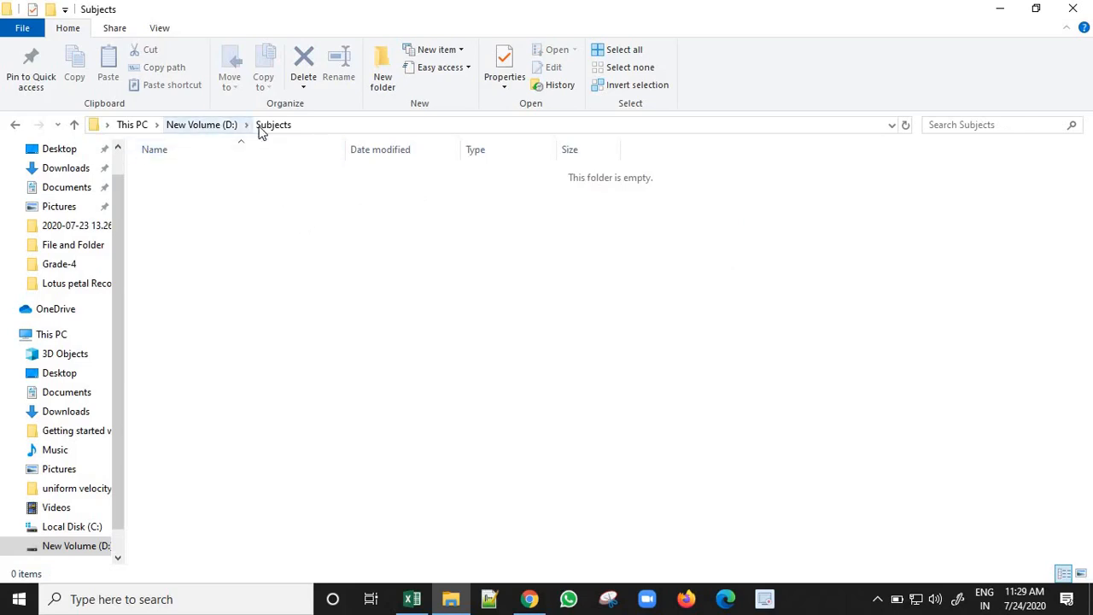
right_click(295, 250)
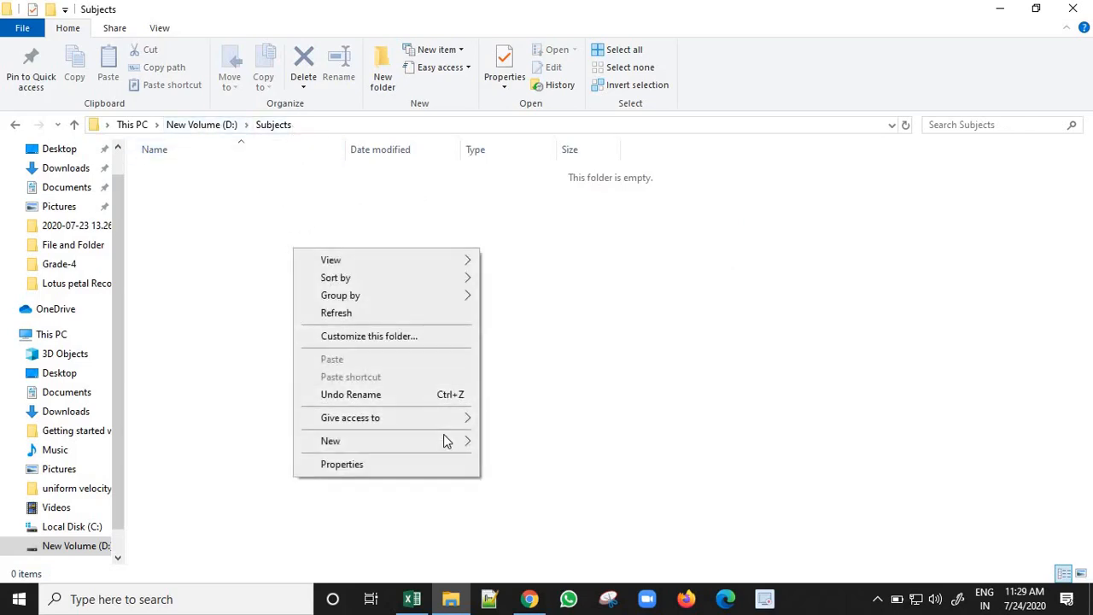
mouse_move(445, 441)
left_click(521, 276)
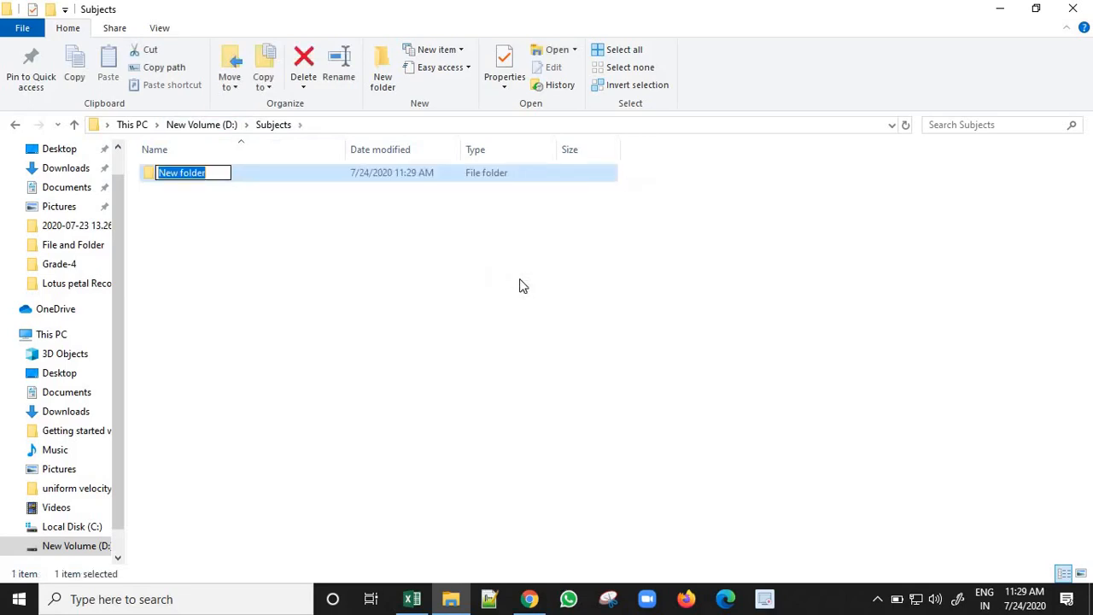
type("English")
key("BackSpace")
key("BackSpace")
key("BackSpace")
key("BackSpace")
key("BackSpace")
key("BackSpace")
key("BackSpace")
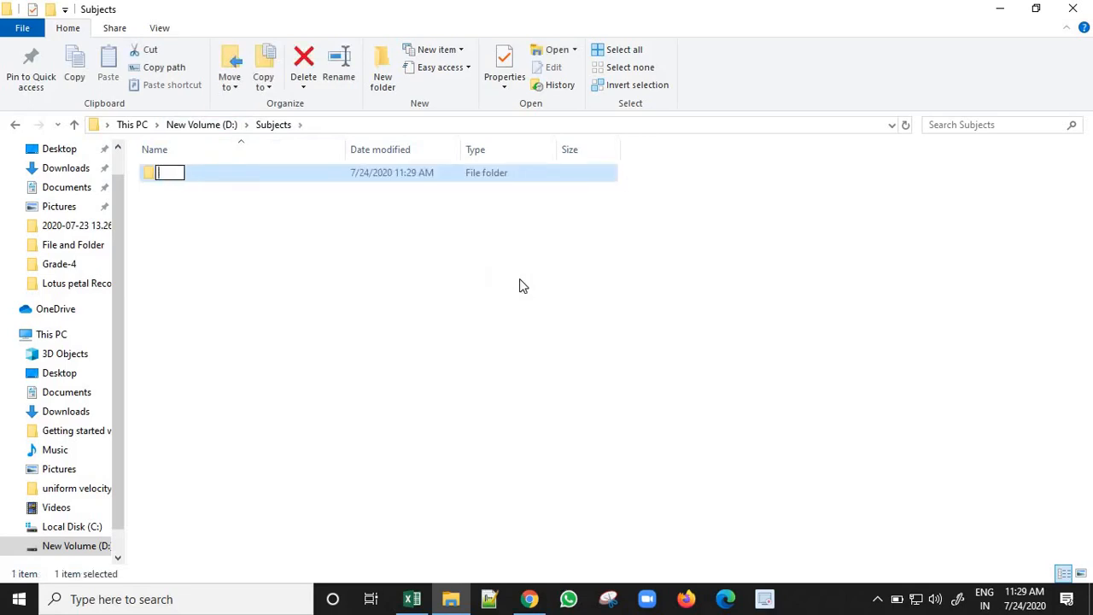
Step: Name the new folder inside Subjects as Maths
type("Maths")
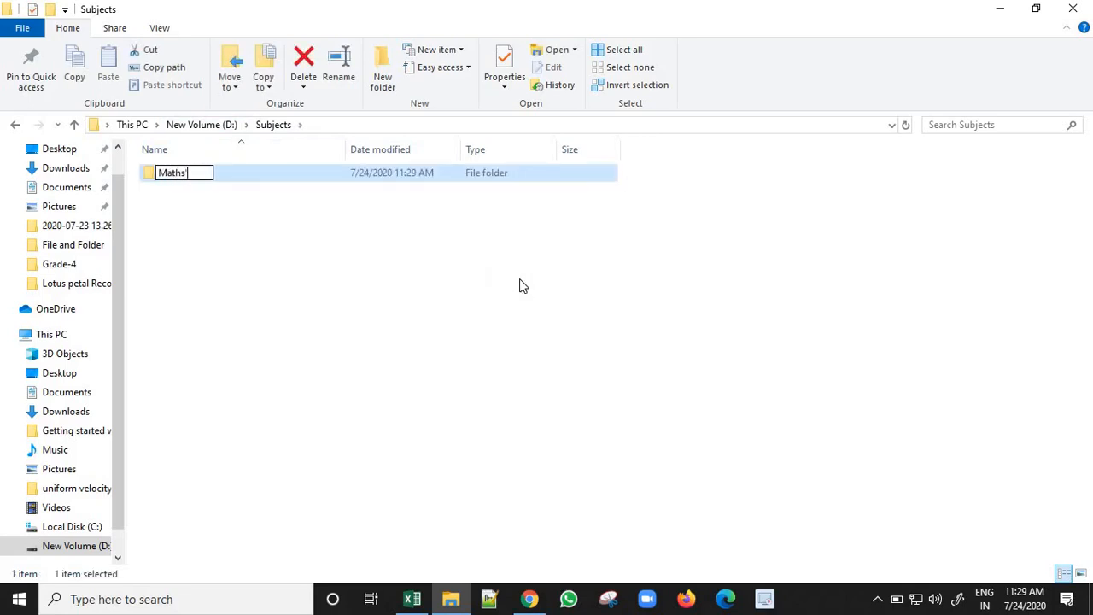
key("Return")
Step: Create a second folder named Science inside the Subjects folder
right_click(411, 274)
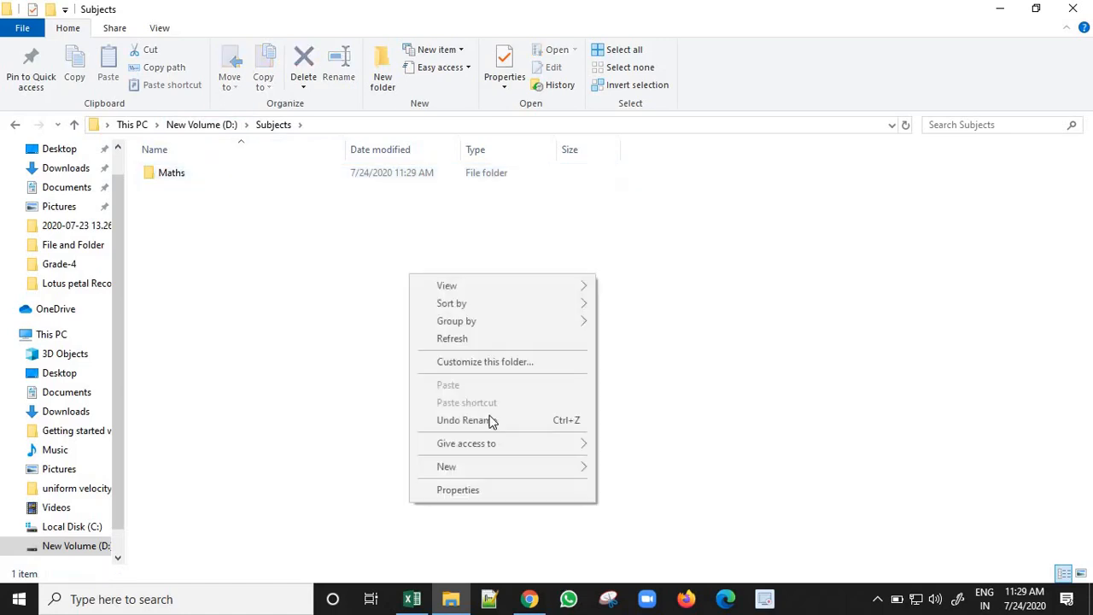
mouse_move(501, 466)
left_click(666, 310)
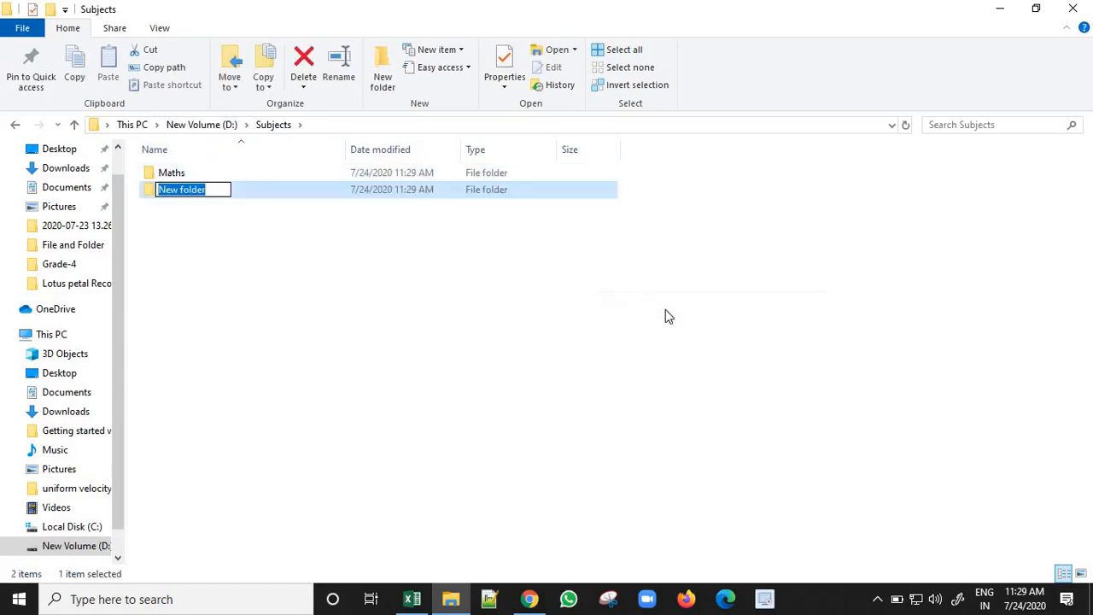
type("Science")
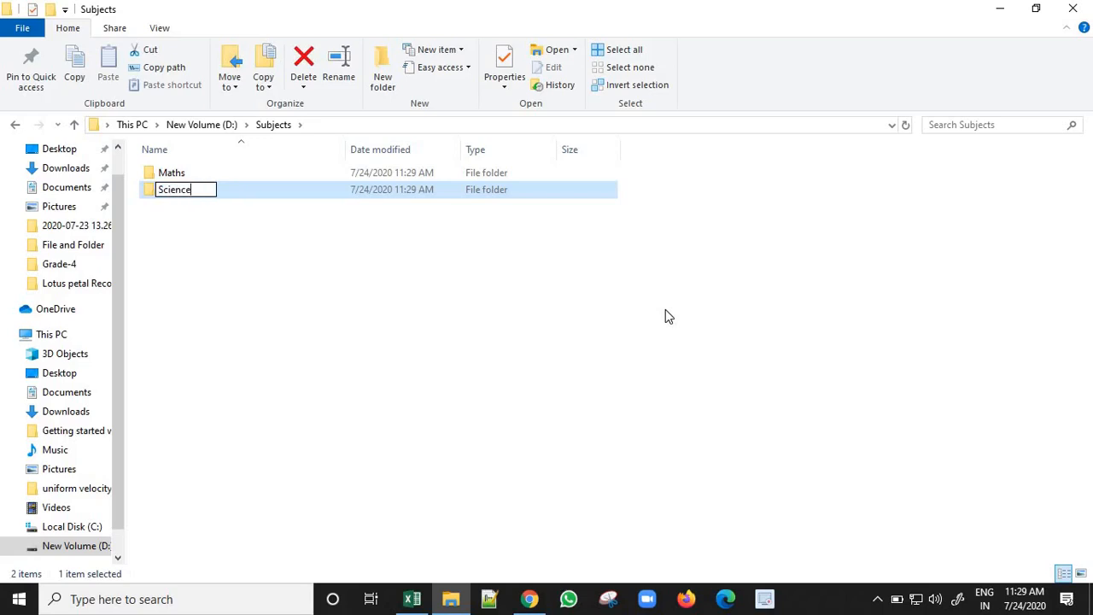
key("Return")
Step: Create a third folder named Computer inside Subjects and show the folder's contents as large icons
right_click(372, 258)
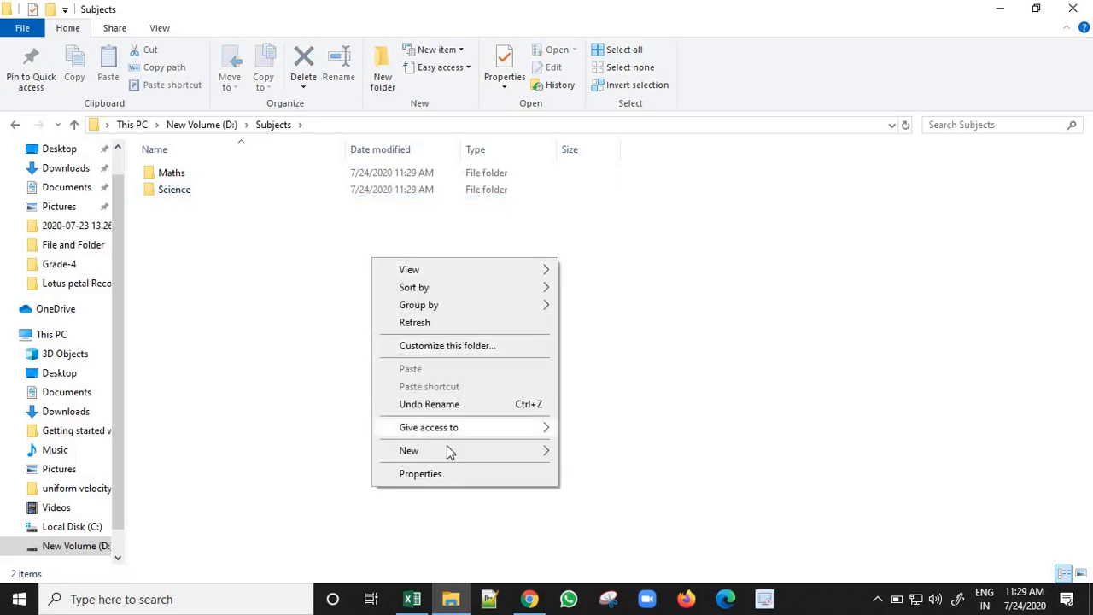
mouse_move(448, 450)
left_click(587, 295)
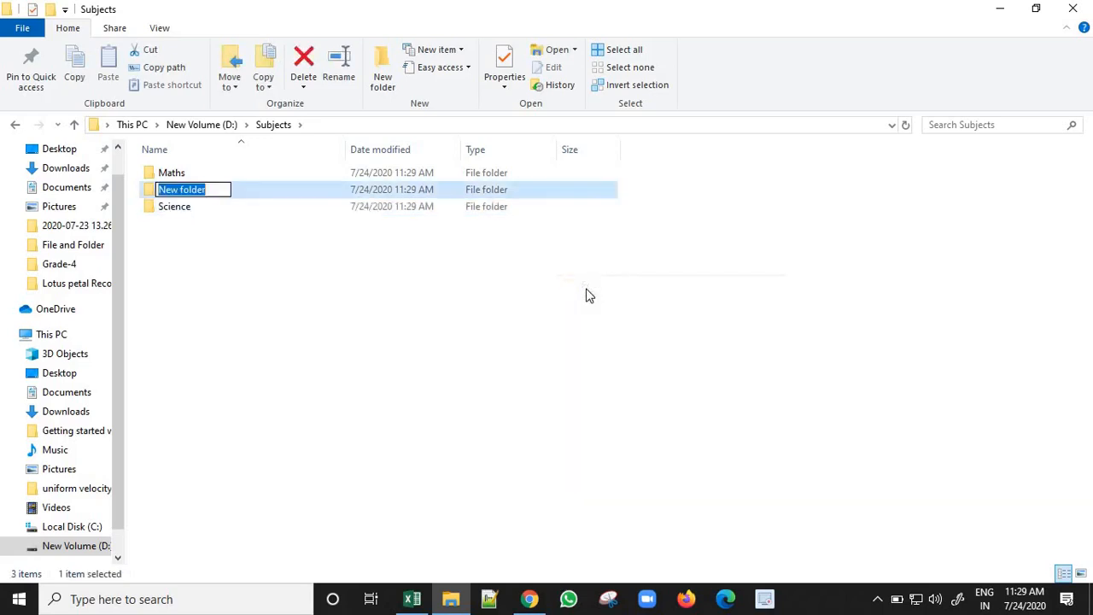
type("Computer")
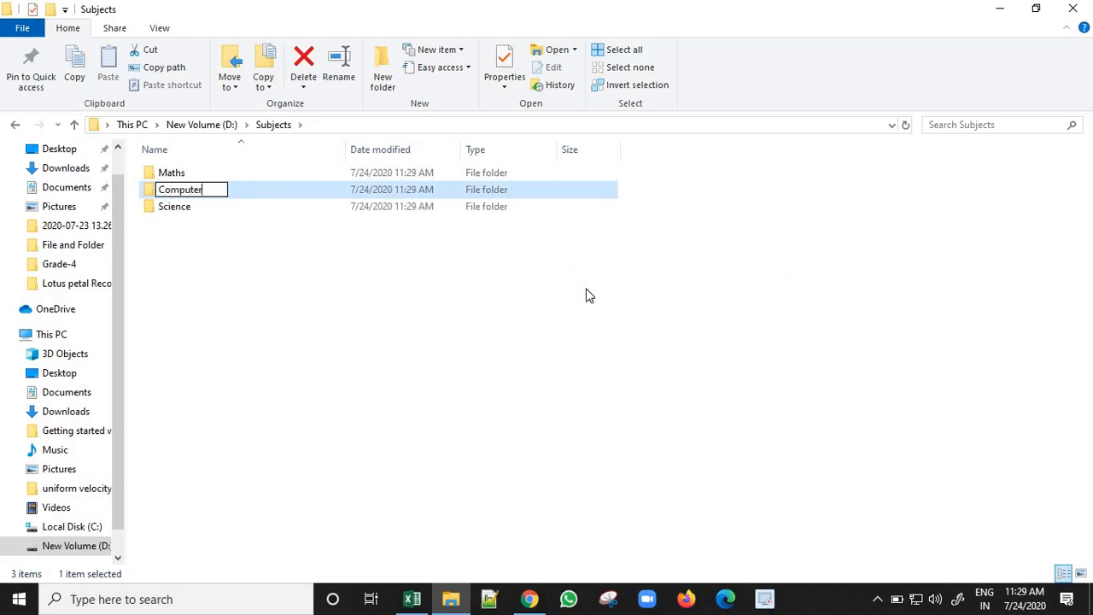
key("Return")
left_click(1081, 574)
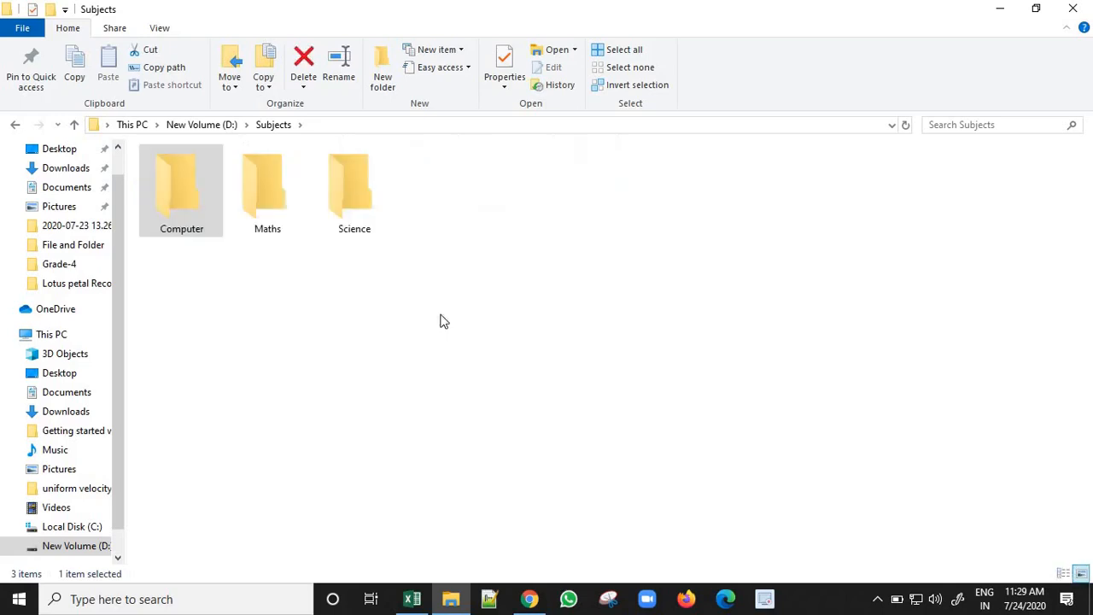
Step: Create a fourth folder named Images inside the Subjects folder
right_click(480, 366)
mouse_move(625, 327)
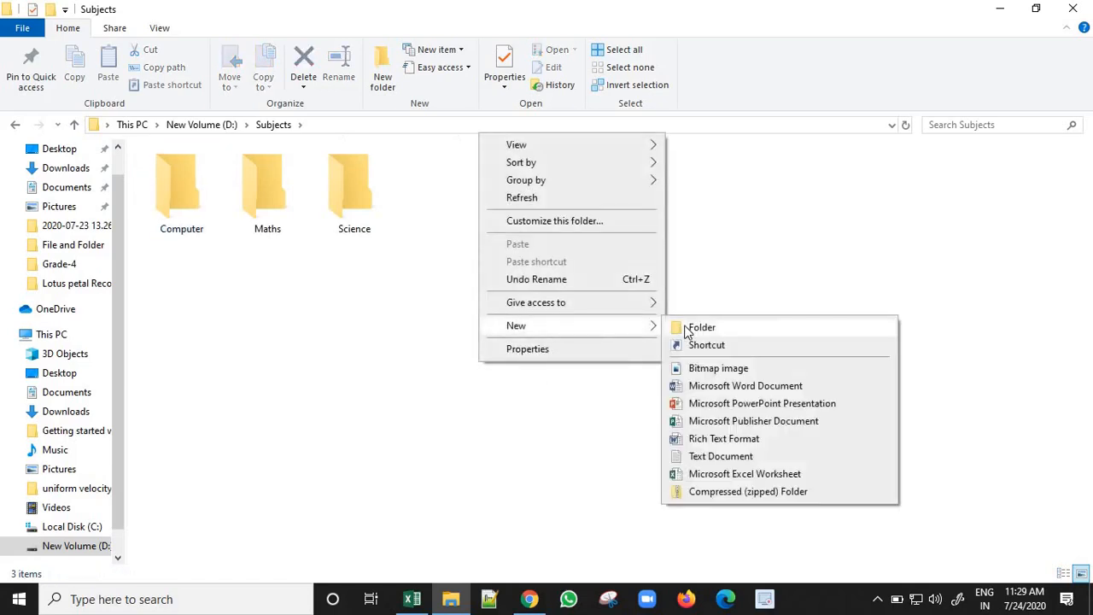
left_click(698, 328)
type("Image")
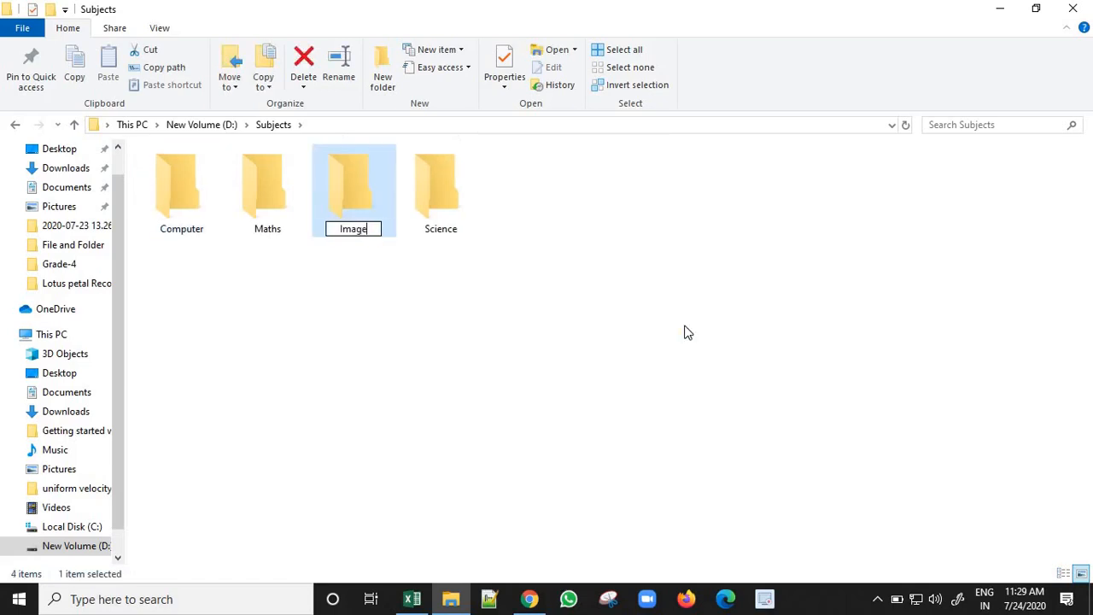
type("s")
key("Return")
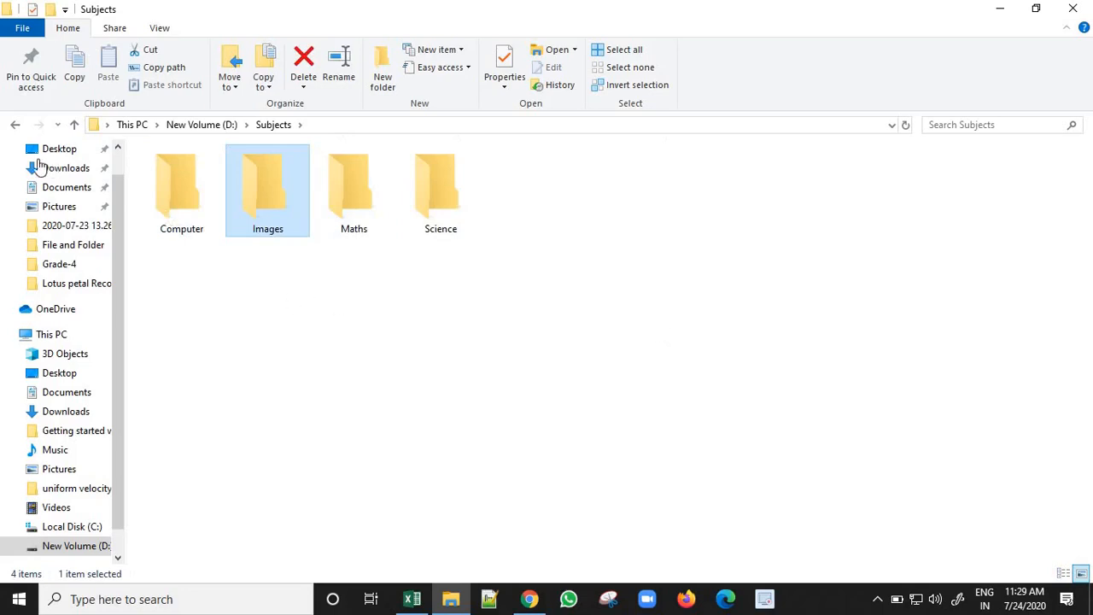
Step: Go back to drive D:, reopen the Subjects folder, and look inside its Maths folder before returning to Subjects
left_click(17, 127)
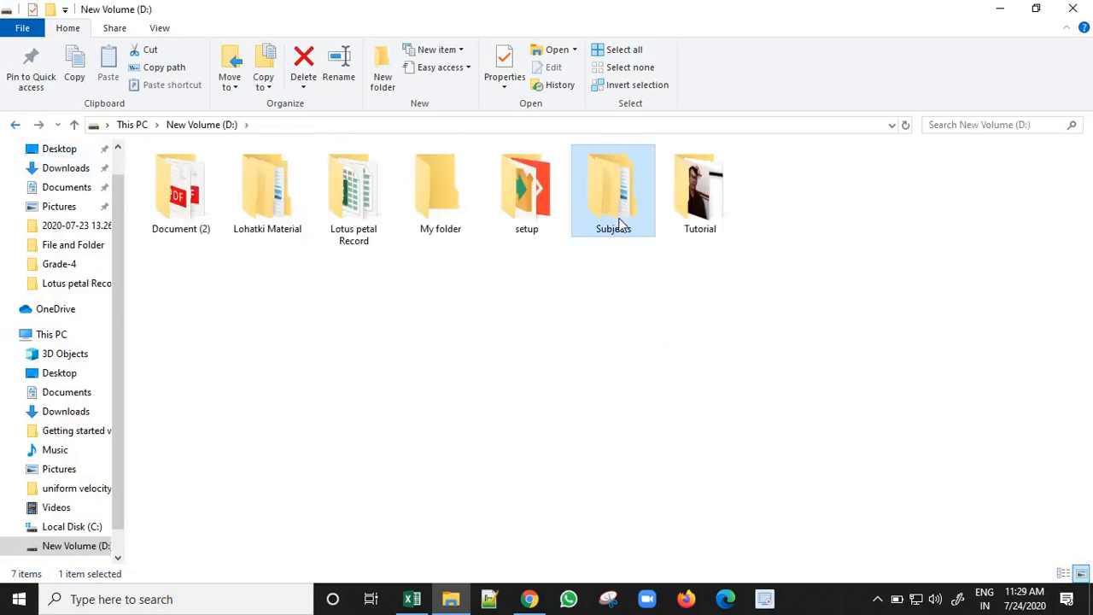
double_click(618, 209)
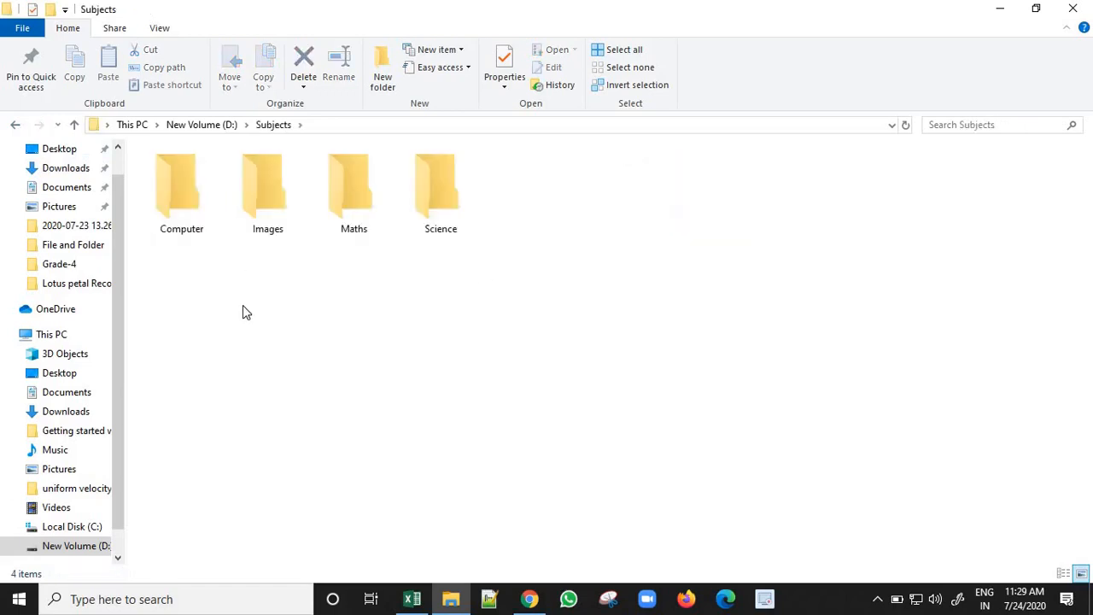
double_click(328, 183)
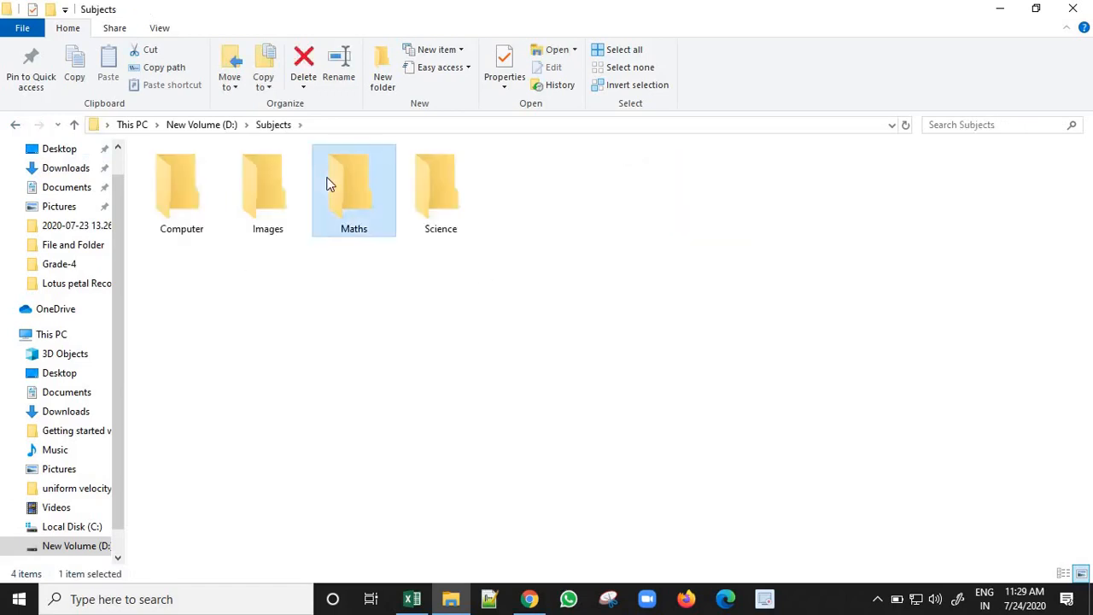
key("alt+Left")
Step: Switch to the PDF in Chrome and read the "Steps to Create new File" slide
left_click(529, 599)
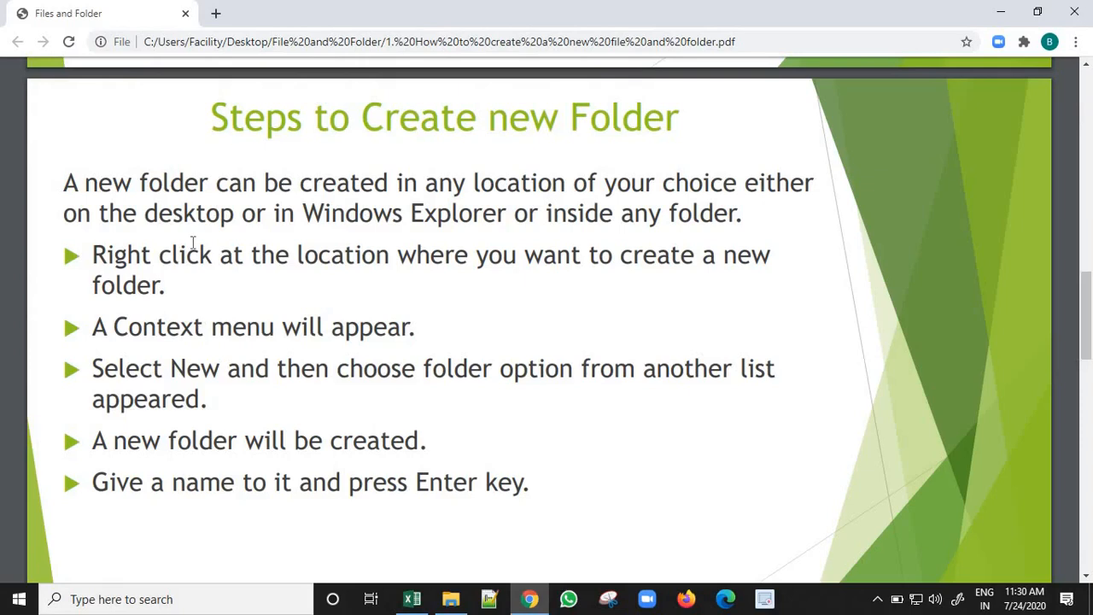
scroll(193, 242, "down", 5)
scroll(193, 243, "down", 3)
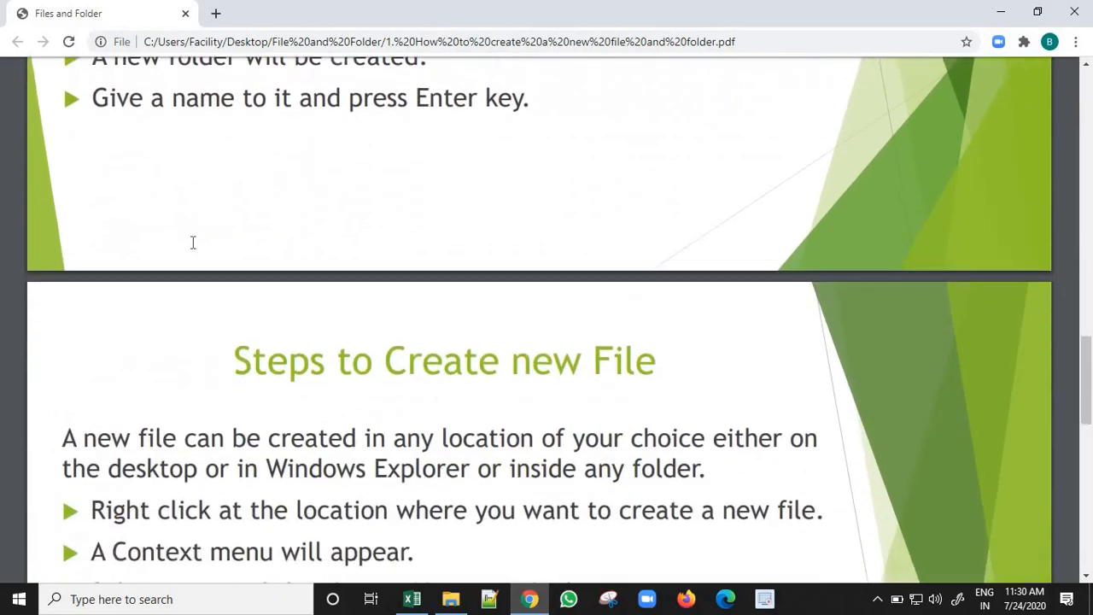
scroll(193, 243, "down", 2)
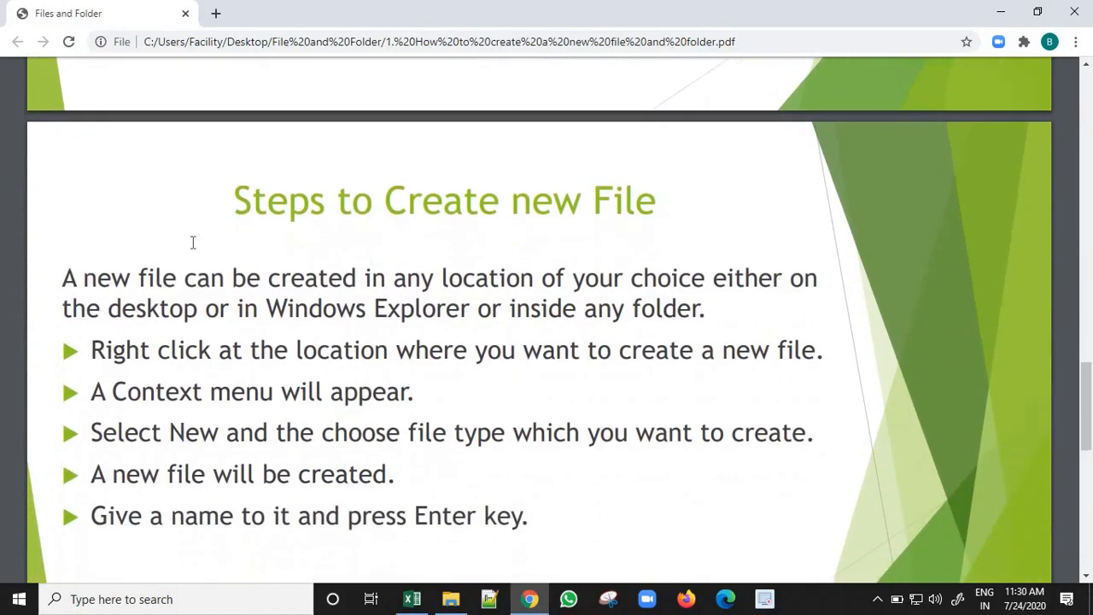
scroll(193, 243, "down", 1)
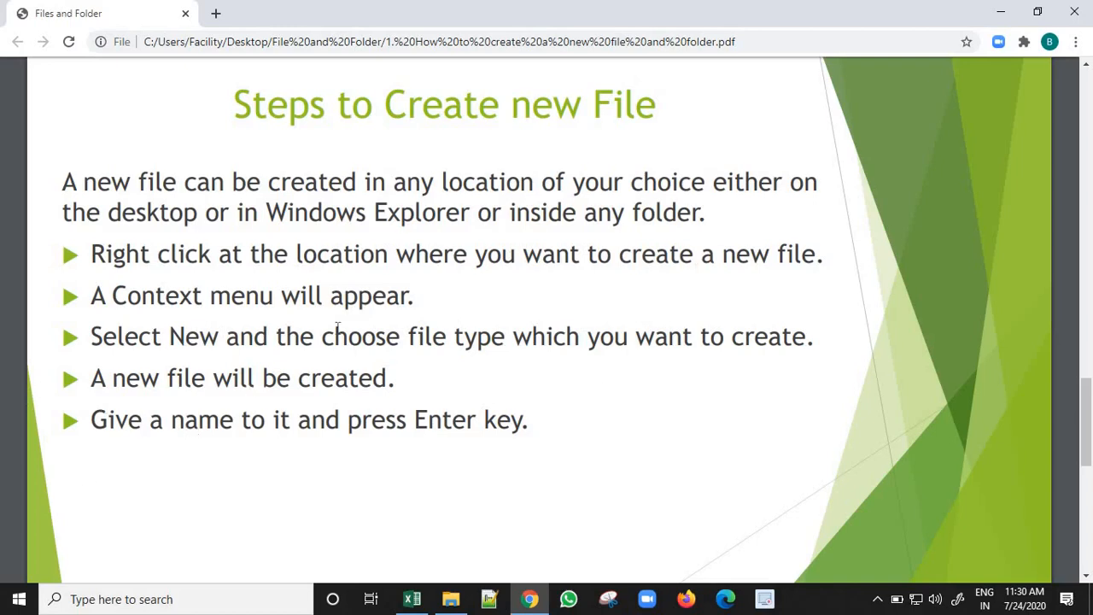
Step: Switch back to File Explorer and create a text document named Maths notes in the Subjects folder
key("alt+Tab")
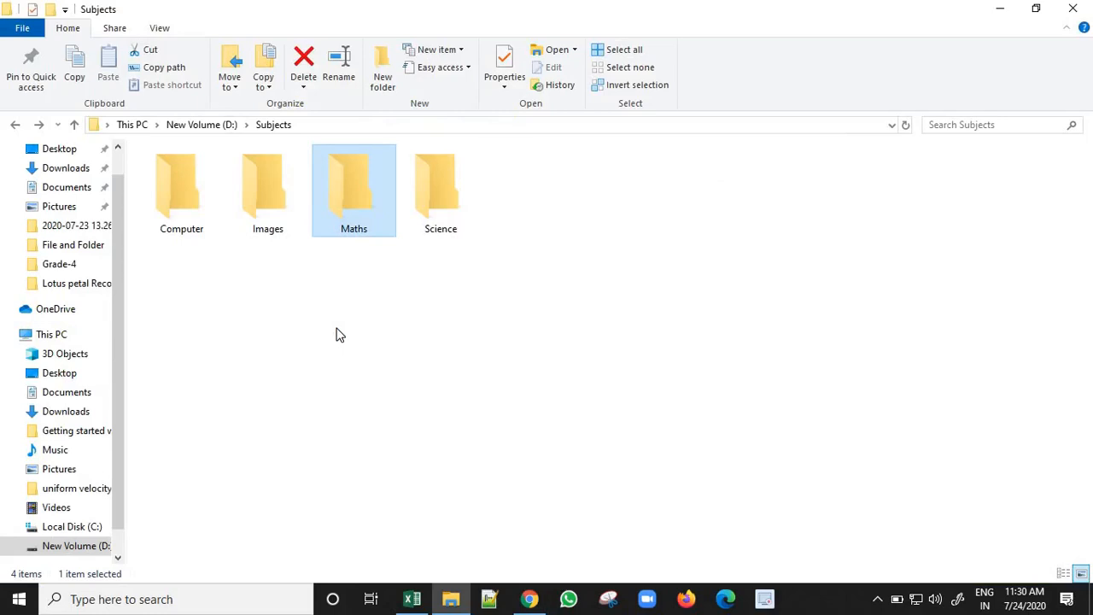
right_click(336, 335)
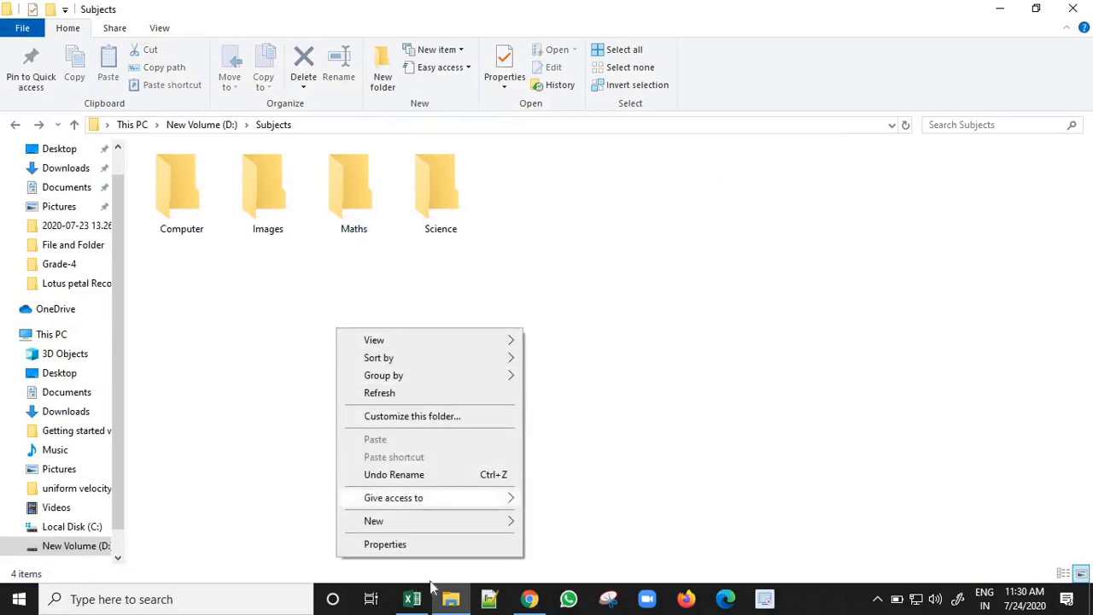
mouse_move(497, 522)
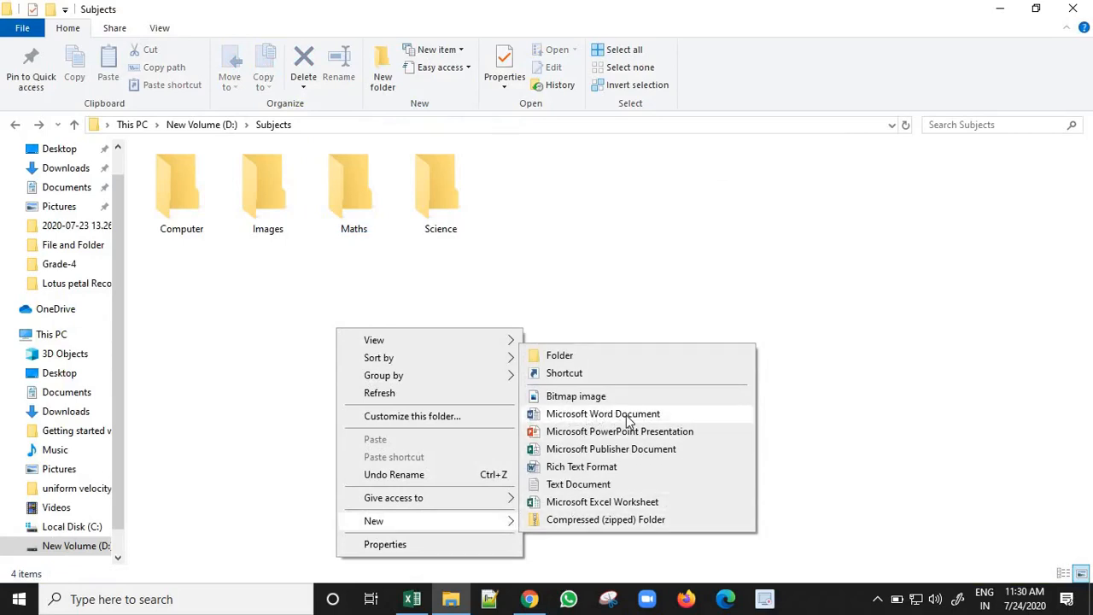
left_click(581, 484)
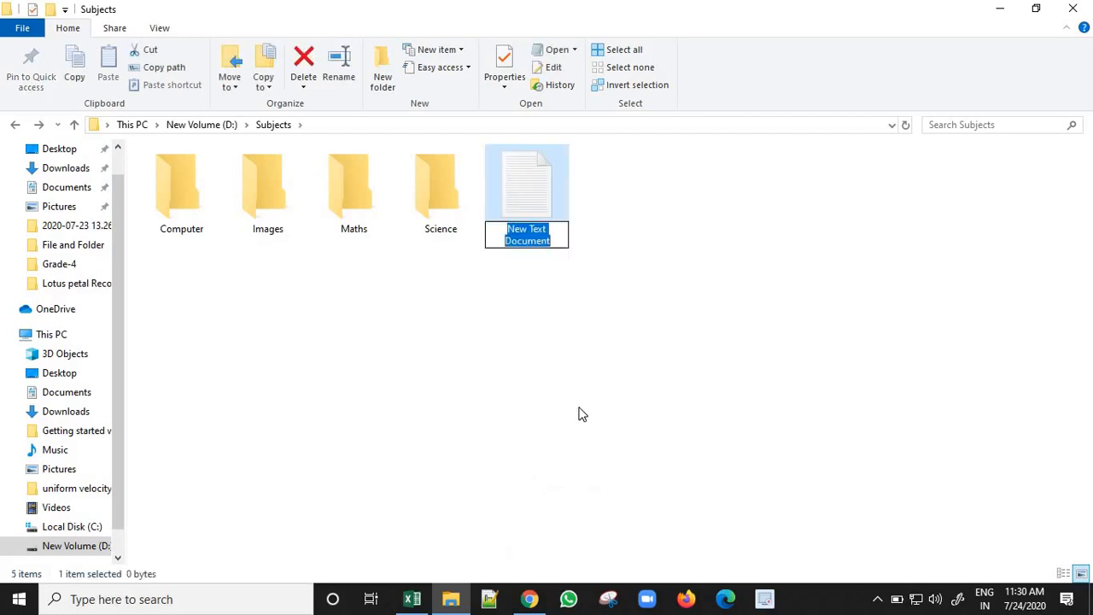
type("Matn")
key("BackSpace")
type("h")
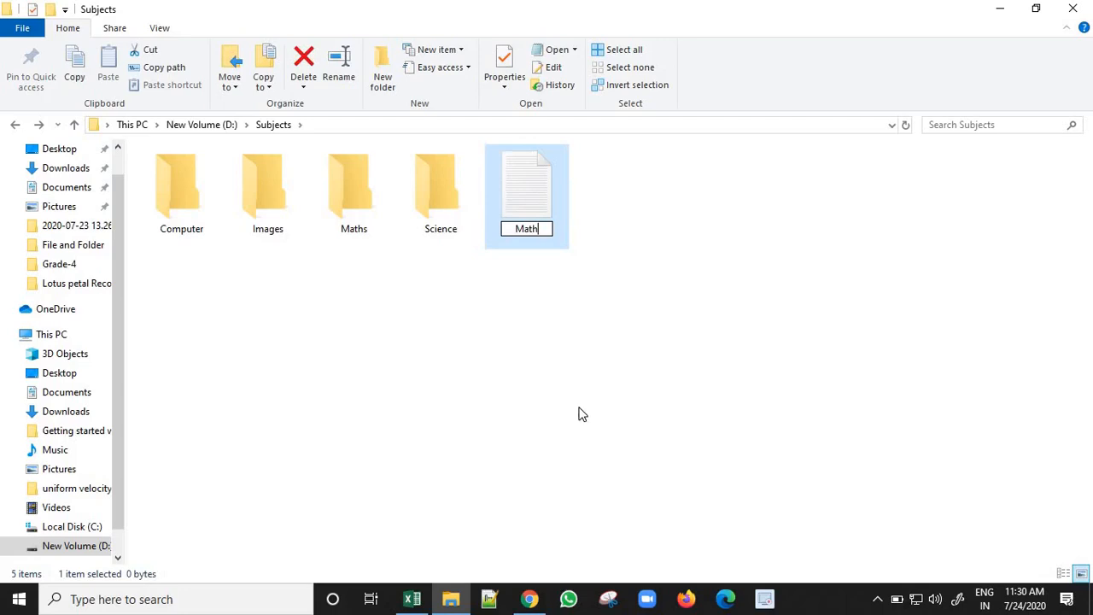
type("s notes")
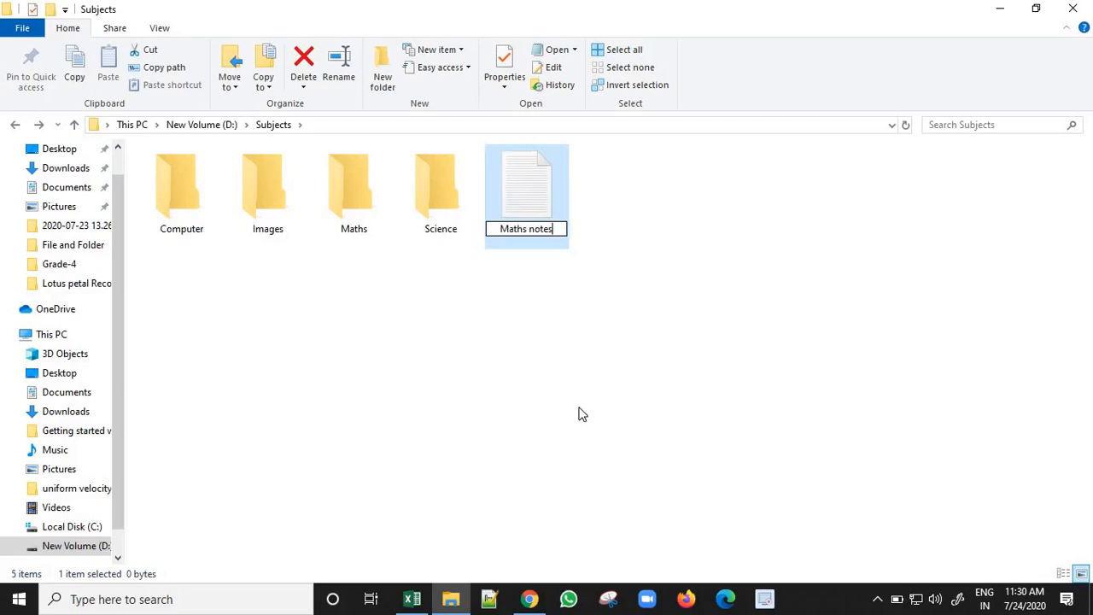
key("Return")
Step: Open the Maths notes file, enter "(a+b)=" as its first line, then save and close it
double_click(510, 208)
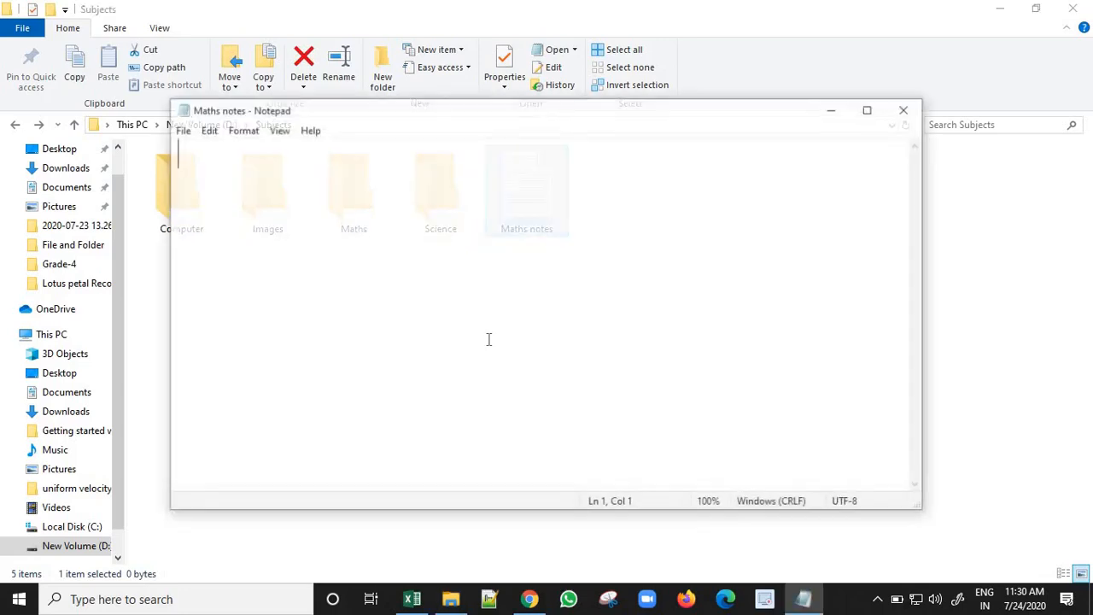
type("()")
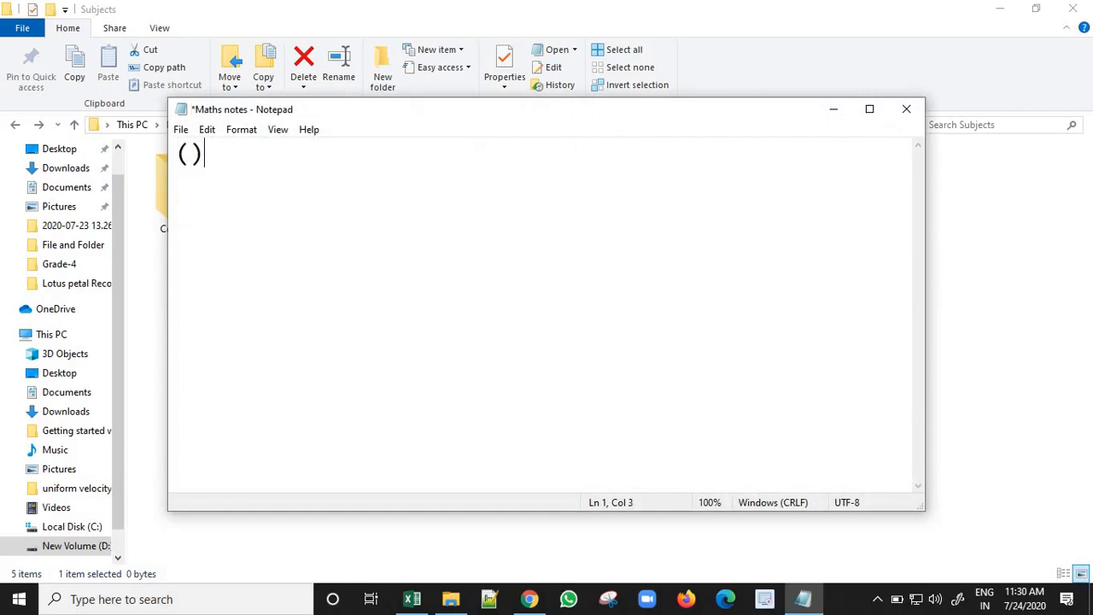
type("a+b")
key("Right")
type("=")
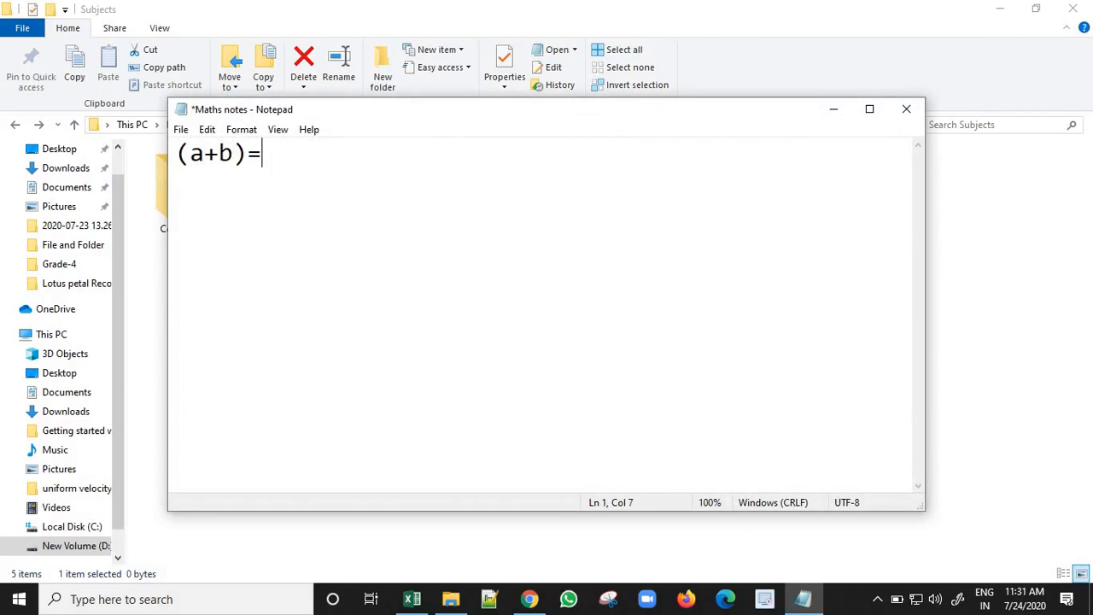
key("BackSpace")
type("=")
key("ctrl+s")
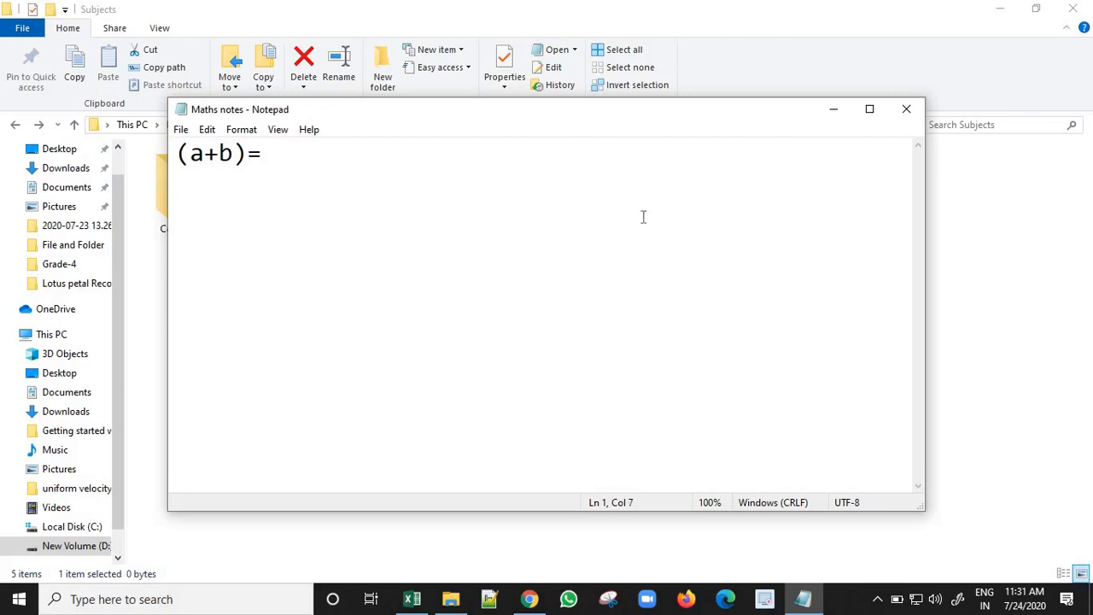
left_click(909, 111)
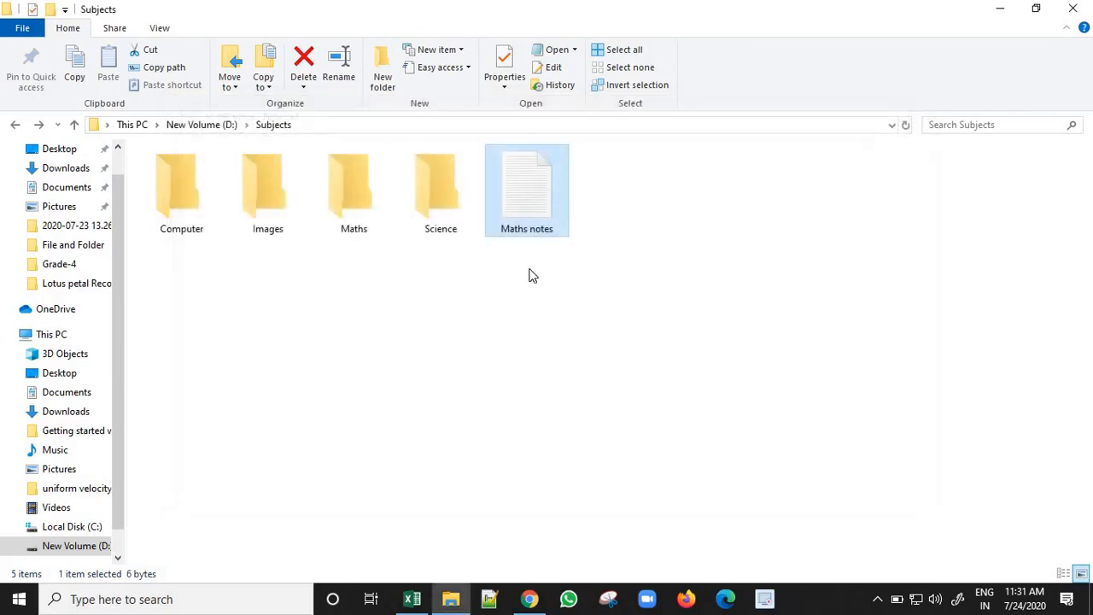
Step: Reopen the Maths notes file and add "This is my math notes." below the formula, leaving one blank line between
double_click(522, 193)
left_click(907, 109)
double_click(533, 175)
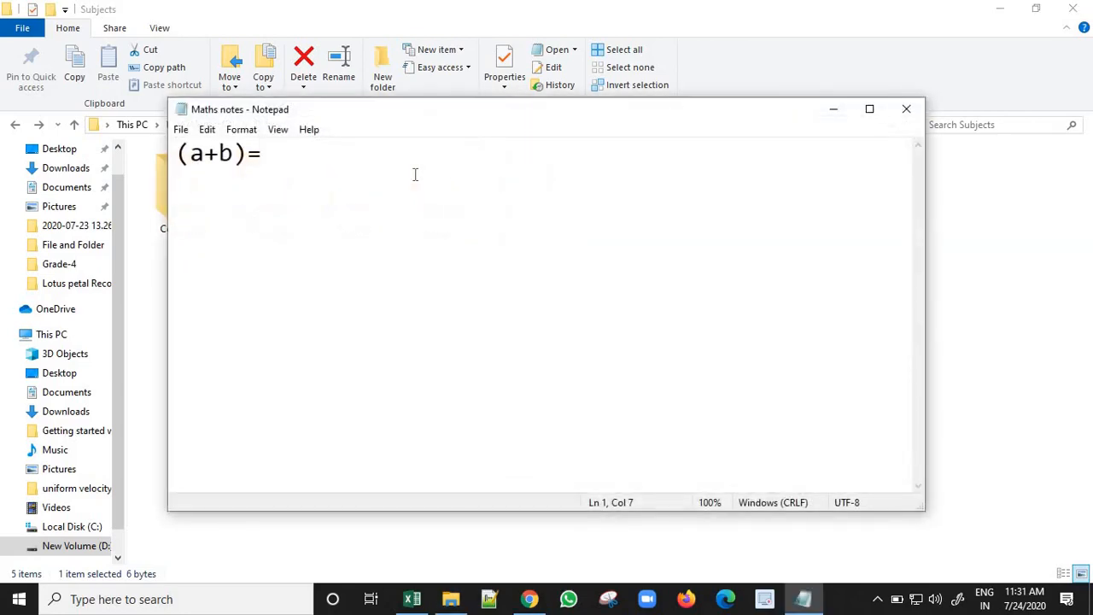
key("Return")
key("Return")
type("Thsi i")
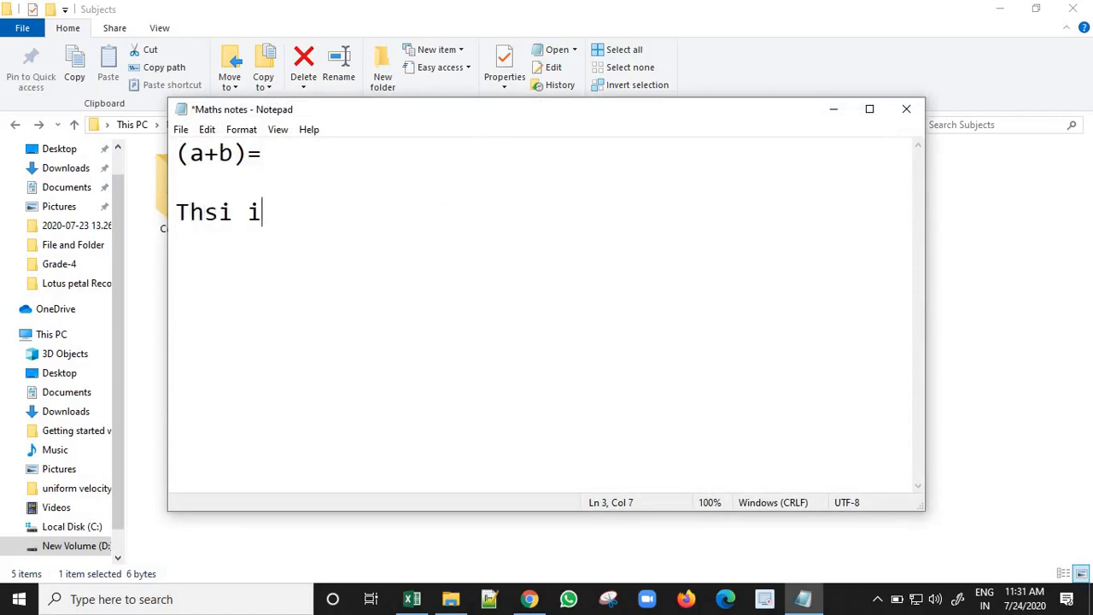
key("BackSpace")
key("BackSpace")
key("BackSpace")
key("BackSpace")
type("is is math")
key("BackSpace")
key("BackSpace")
key("BackSpace")
key("BackSpace")
key("BackSpace")
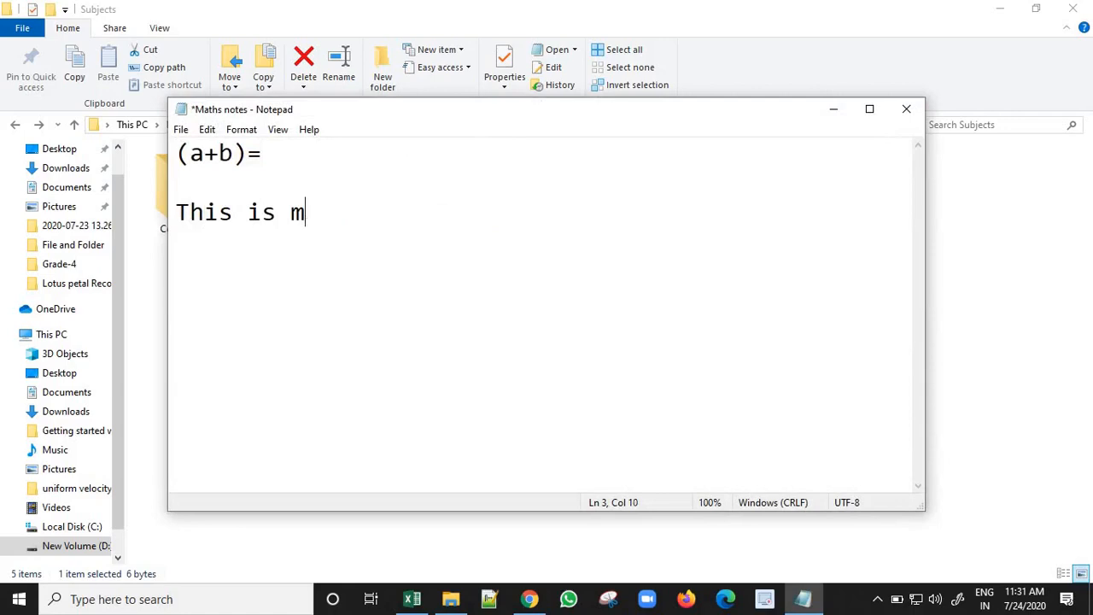
type("my math not")
type("e")
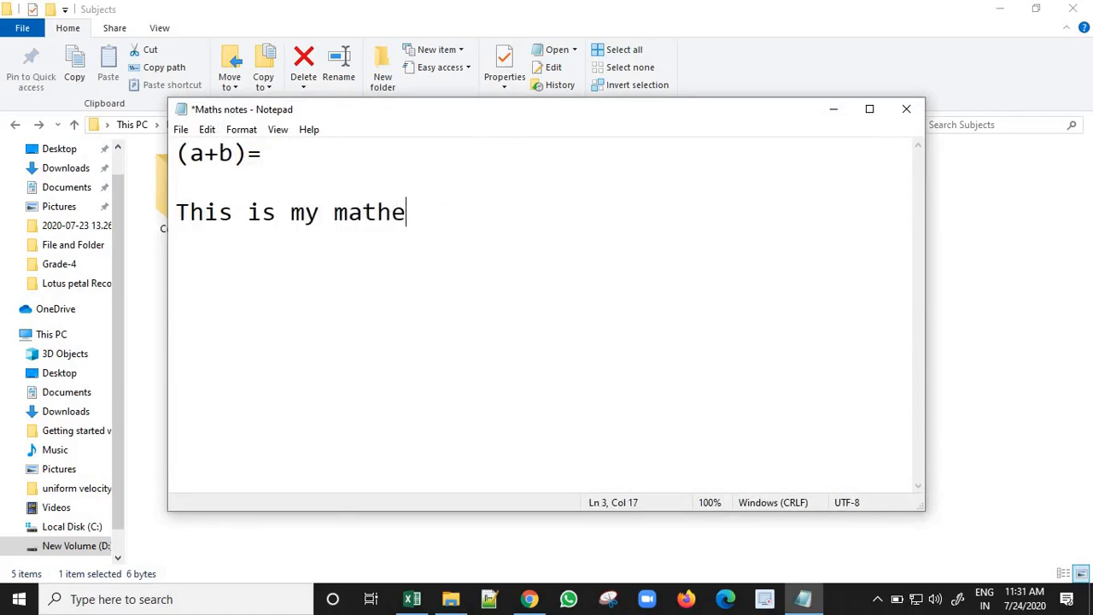
key("BackSpace")
type("note")
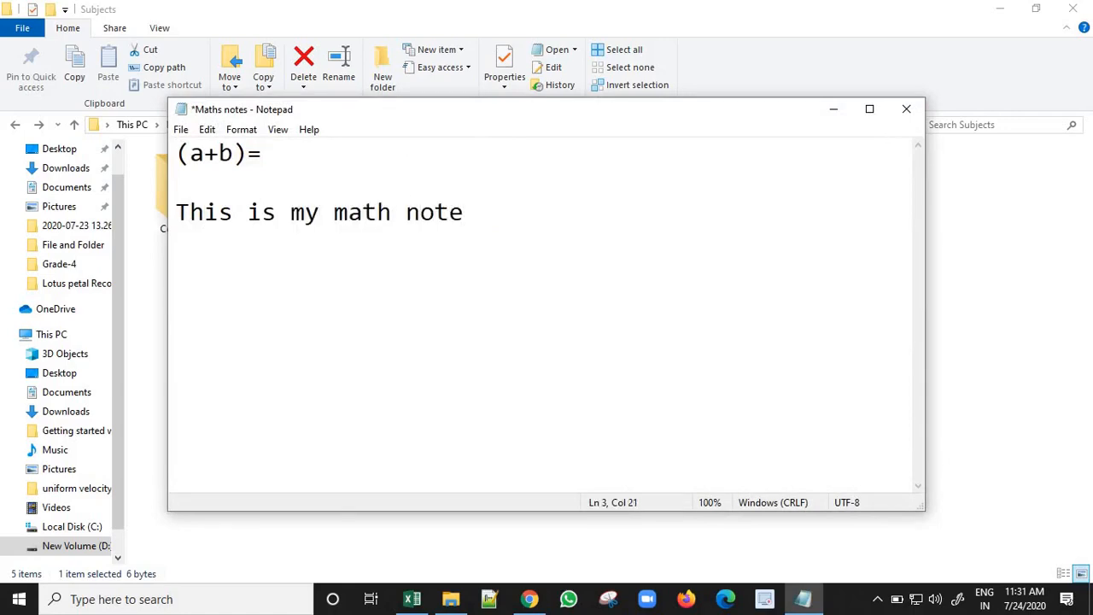
key("BackSpace")
type("es.")
Step: End the sentence with a line break, then save and close the Maths notes file
key("Return")
key("ctrl+s")
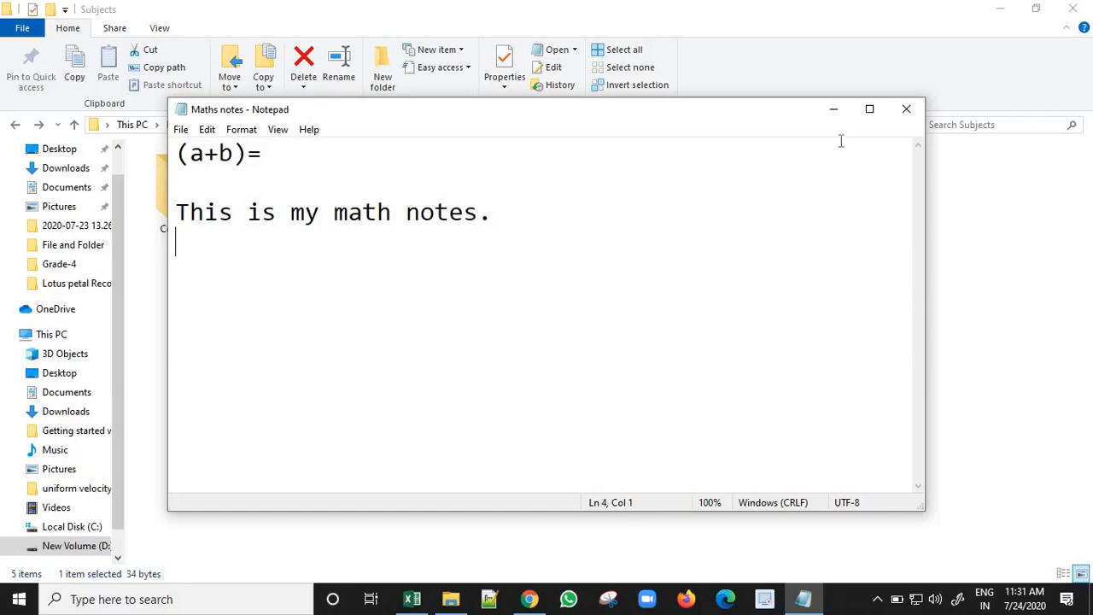
left_click(906, 108)
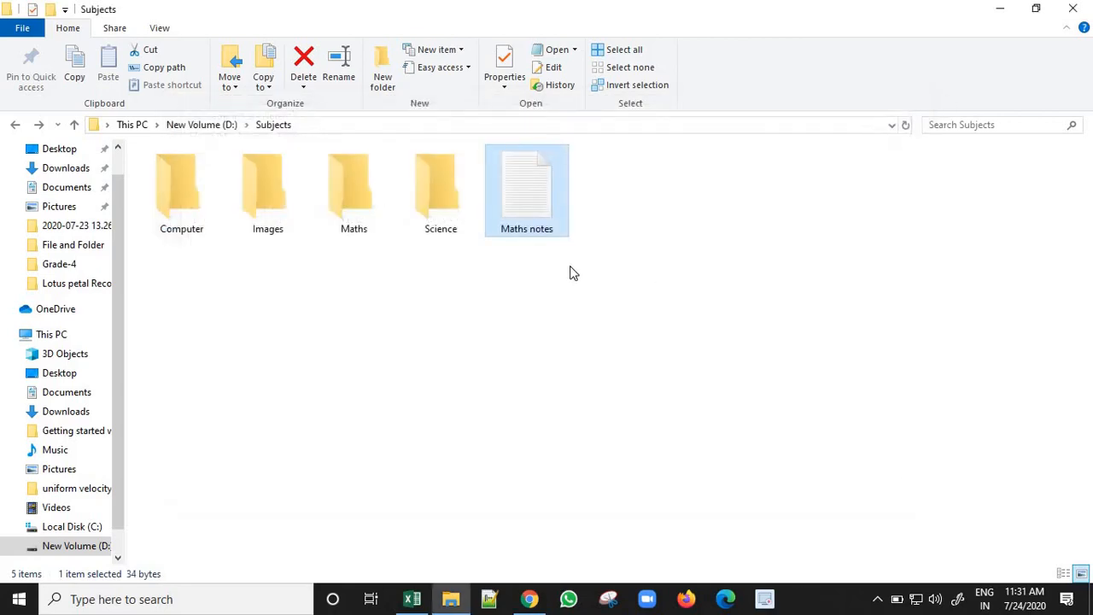
Step: Open the Maths folder to view the options for creating items there, and return to Subjects
double_click(348, 218)
right_click(340, 255)
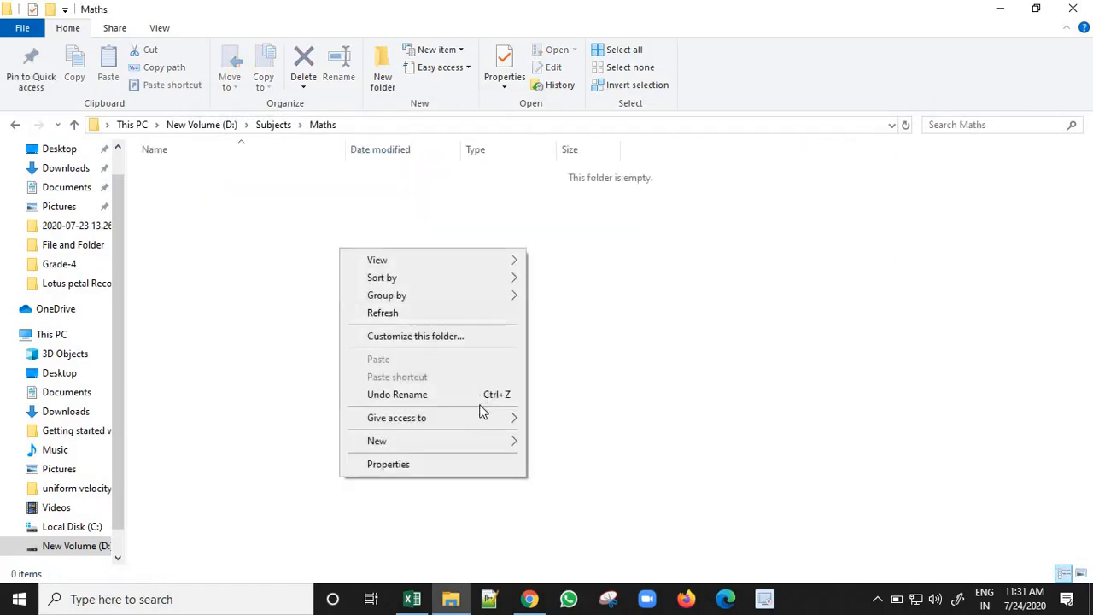
mouse_move(488, 441)
left_click(216, 275)
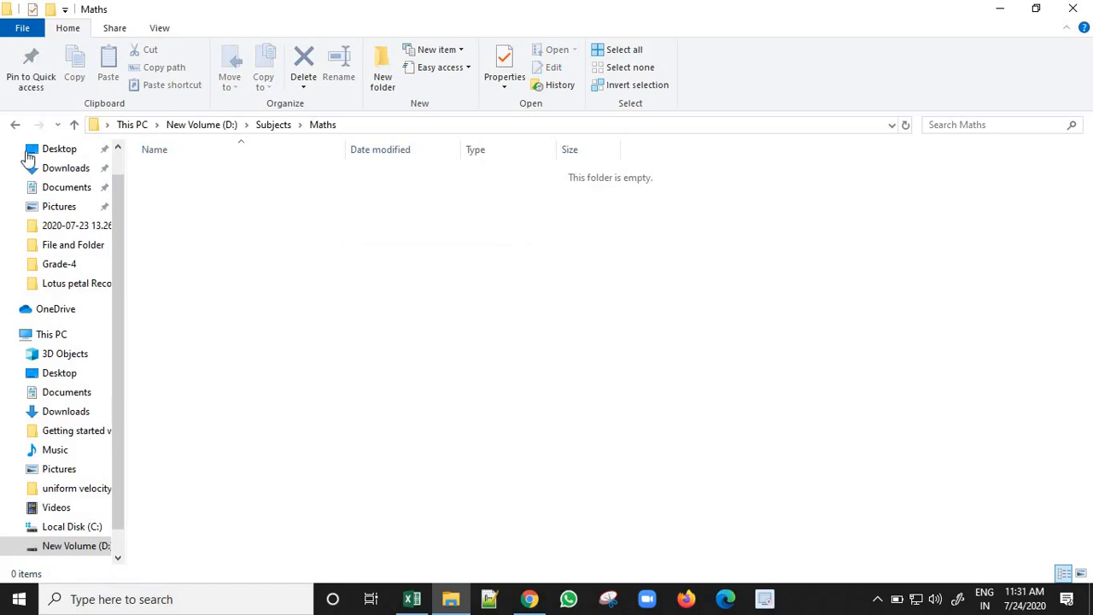
left_click(16, 125)
left_click(491, 380)
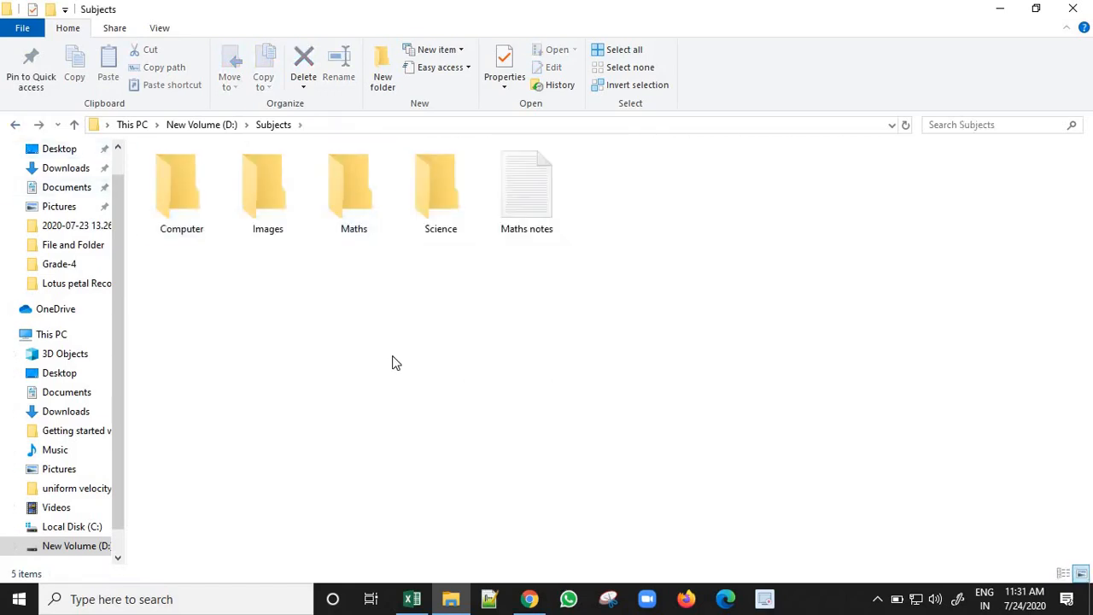
Step: Create a Microsoft PowerPoint presentation named "math ppt" in the Subjects folder
right_click(394, 362)
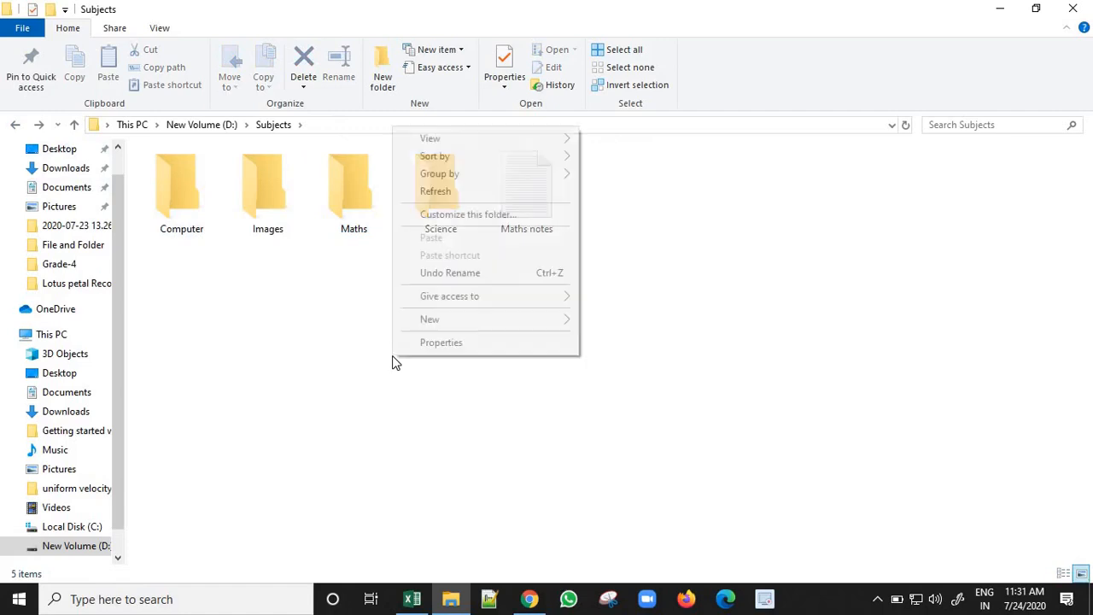
mouse_move(512, 328)
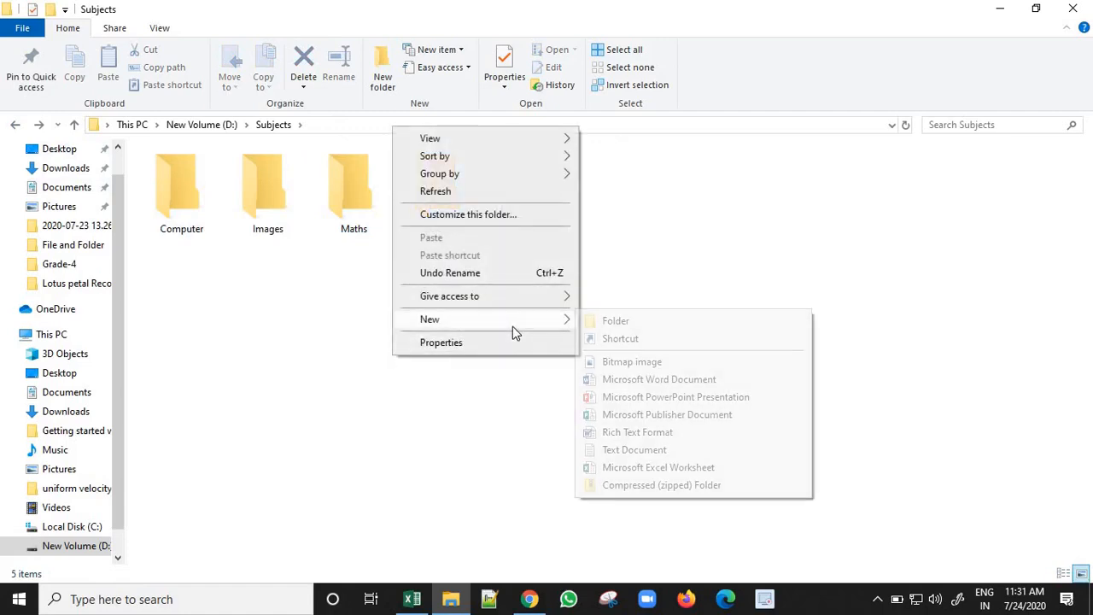
left_click(672, 398)
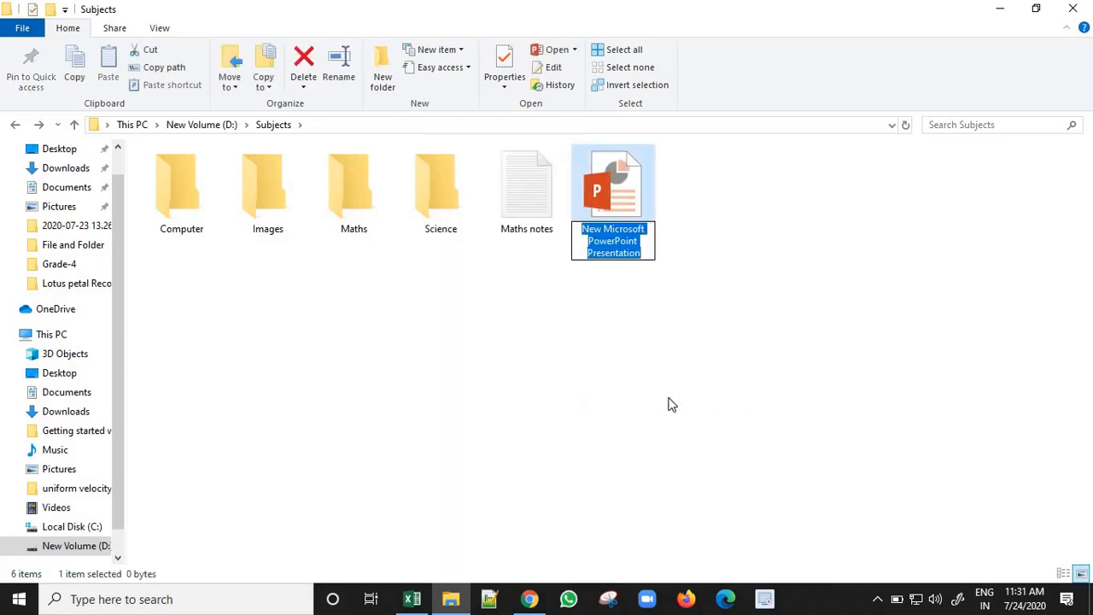
type("math ppt")
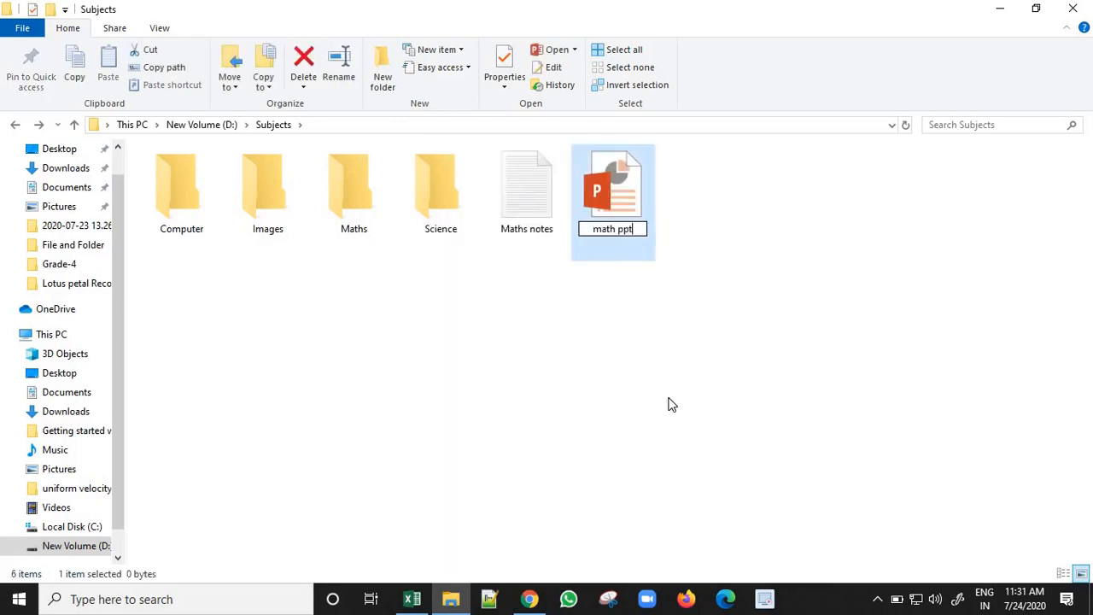
key("Return")
Step: Create a Microsoft Excel worksheet in the Subjects folder and keep its default name
right_click(654, 391)
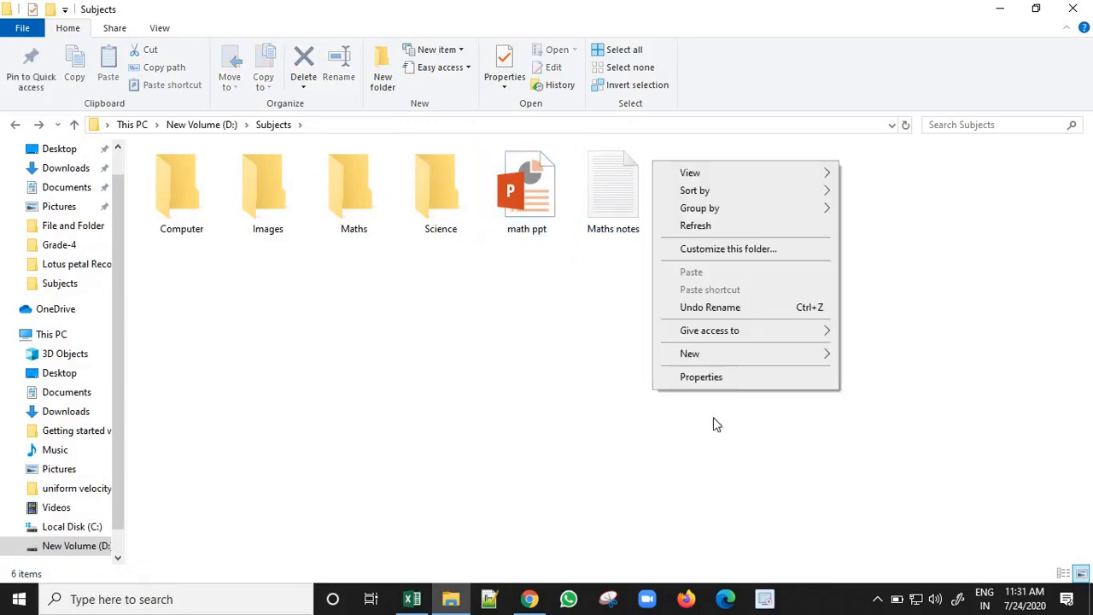
mouse_move(722, 359)
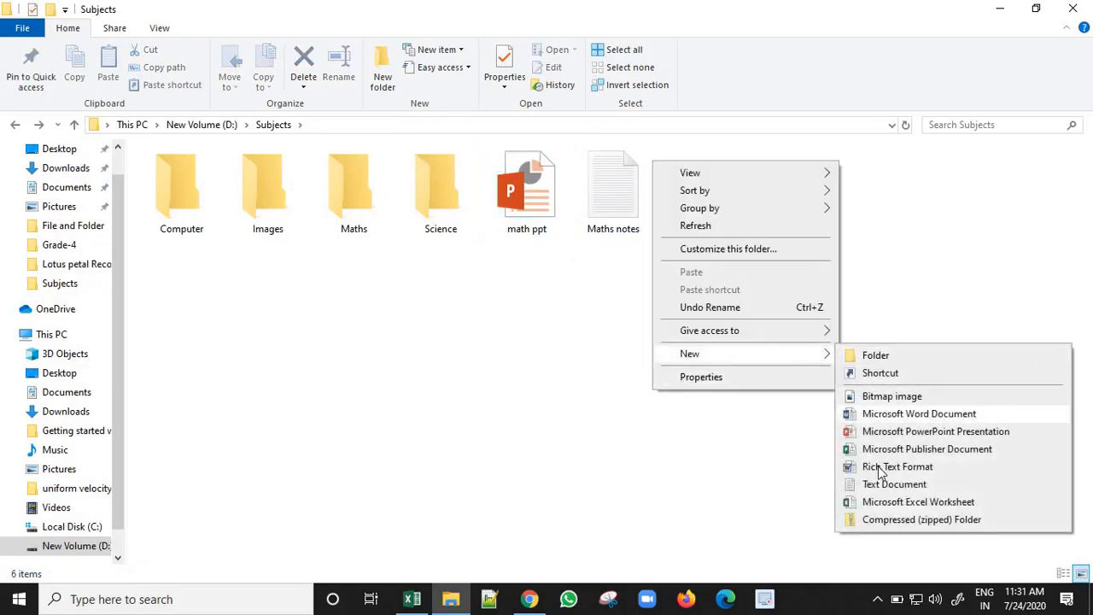
left_click(919, 502)
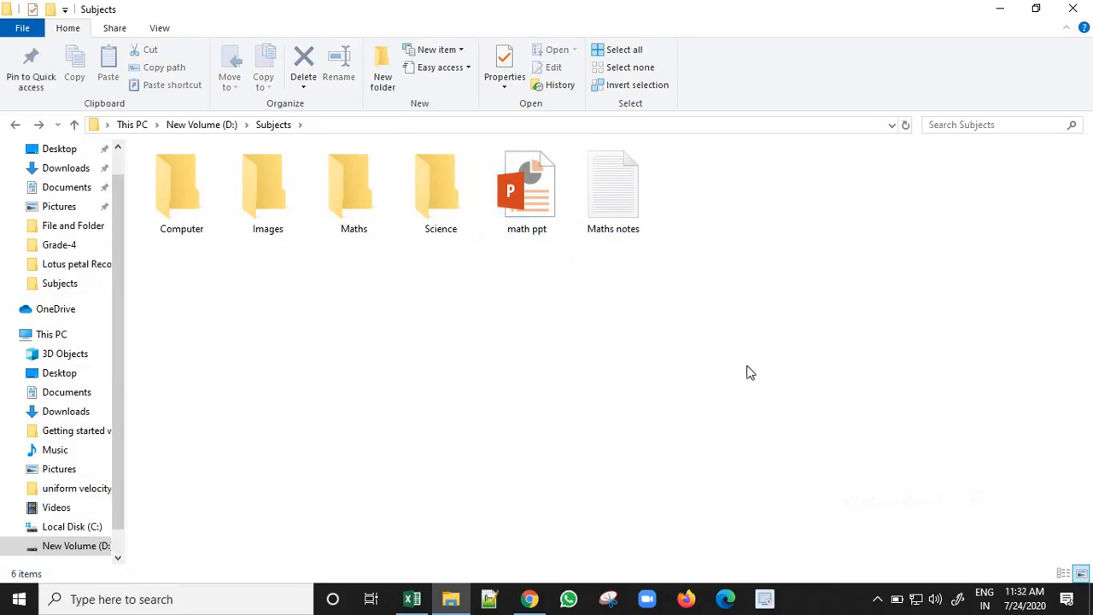
key("Return")
left_click(750, 367)
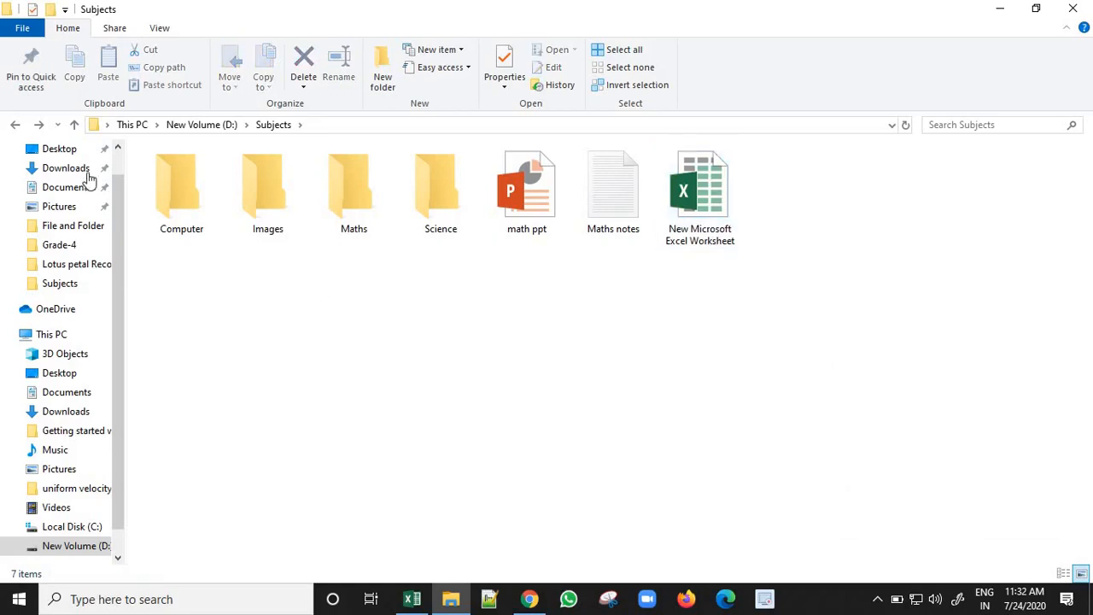
Step: Go back to drive D:, check the file creation steps in the Chrome PDF, and return to File Explorer
left_click(14, 124)
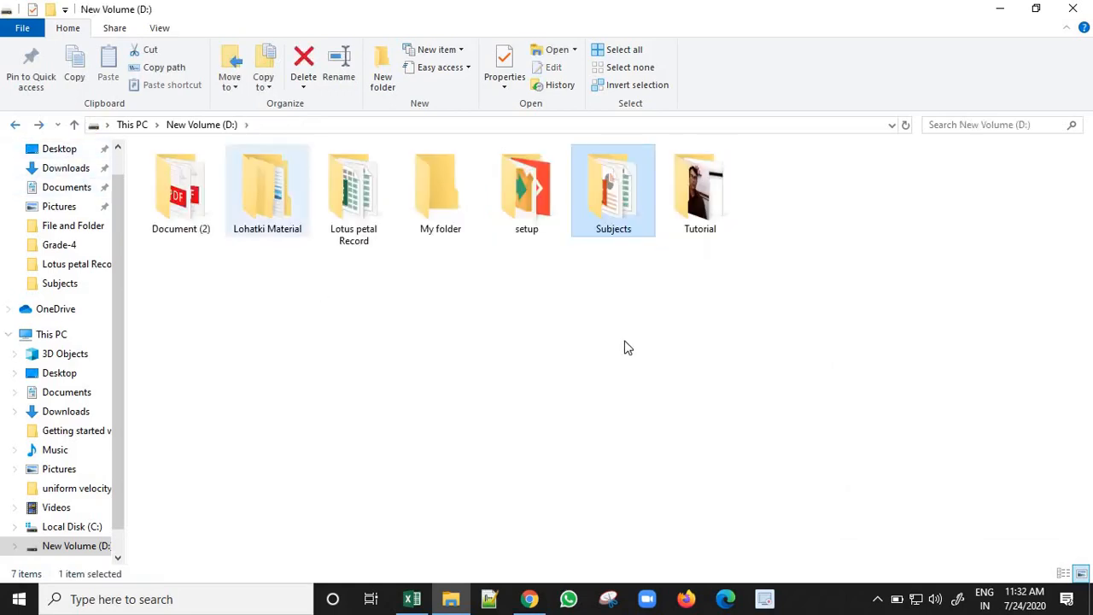
left_click(529, 599)
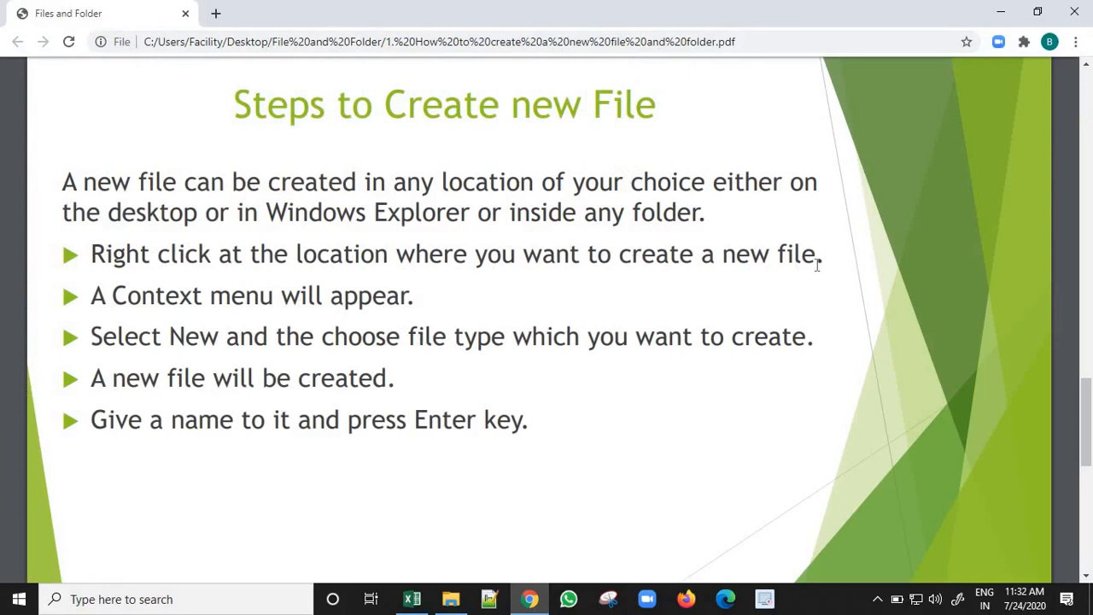
left_click(451, 599)
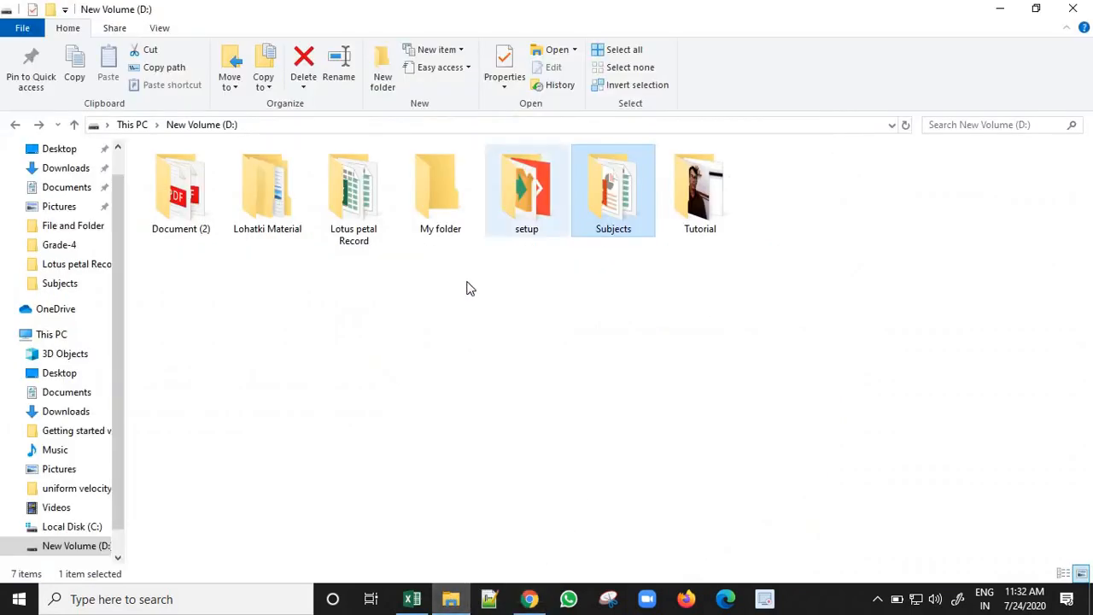
Step: Create a new text document inside the Computer subfolder of Subjects
double_click(633, 220)
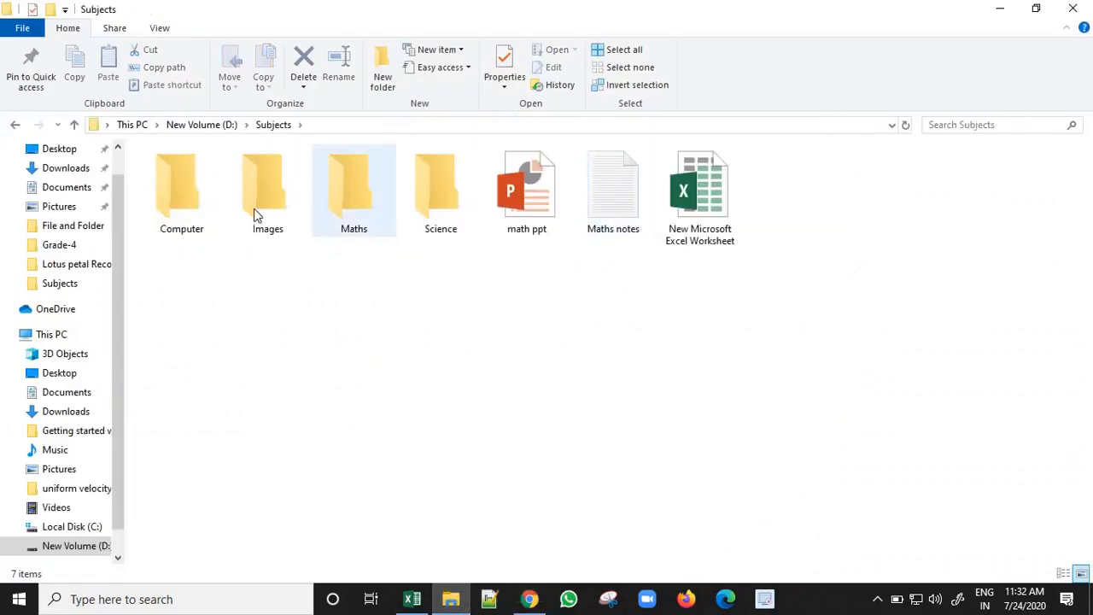
double_click(192, 226)
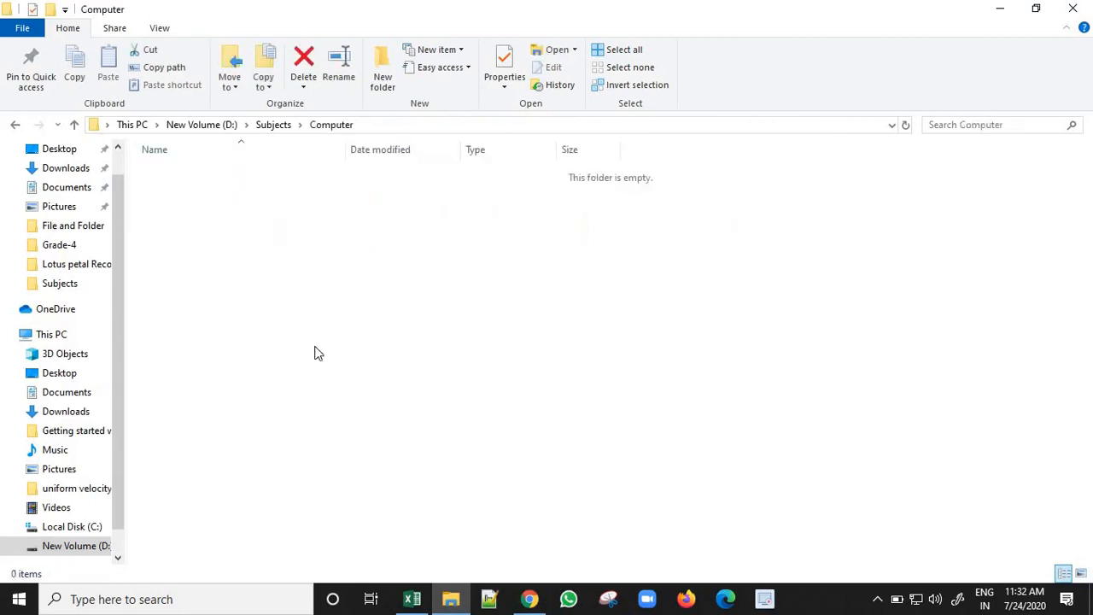
right_click(276, 295)
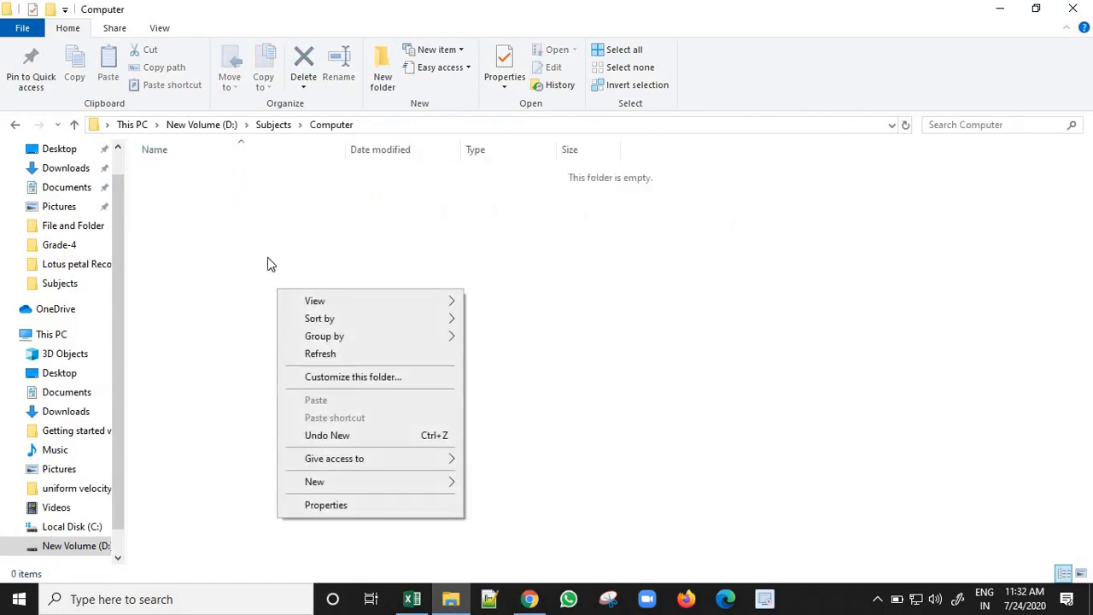
mouse_move(411, 487)
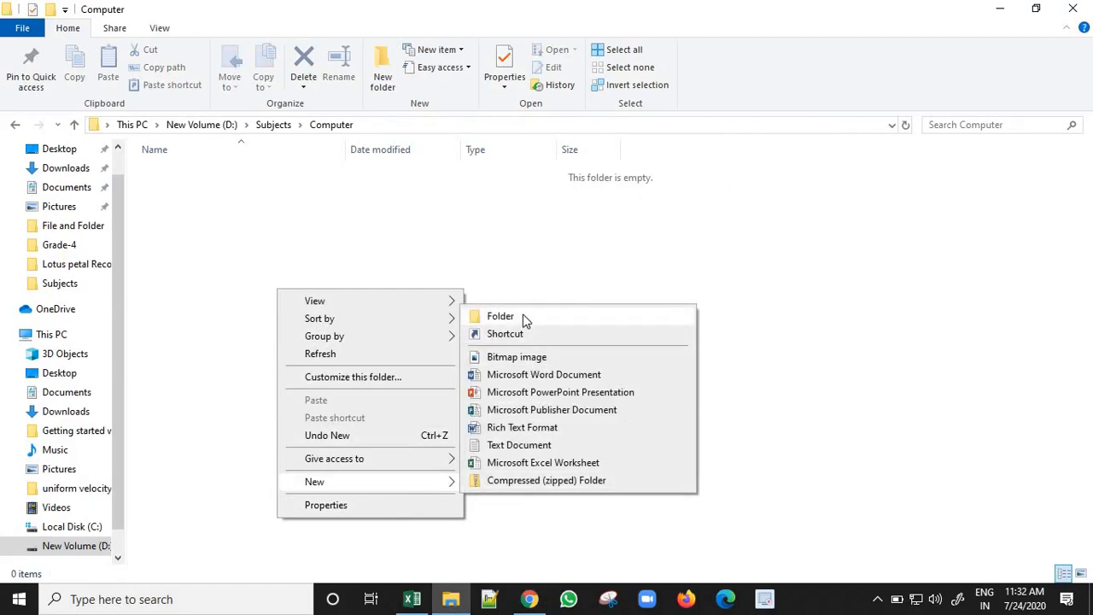
left_click(519, 445)
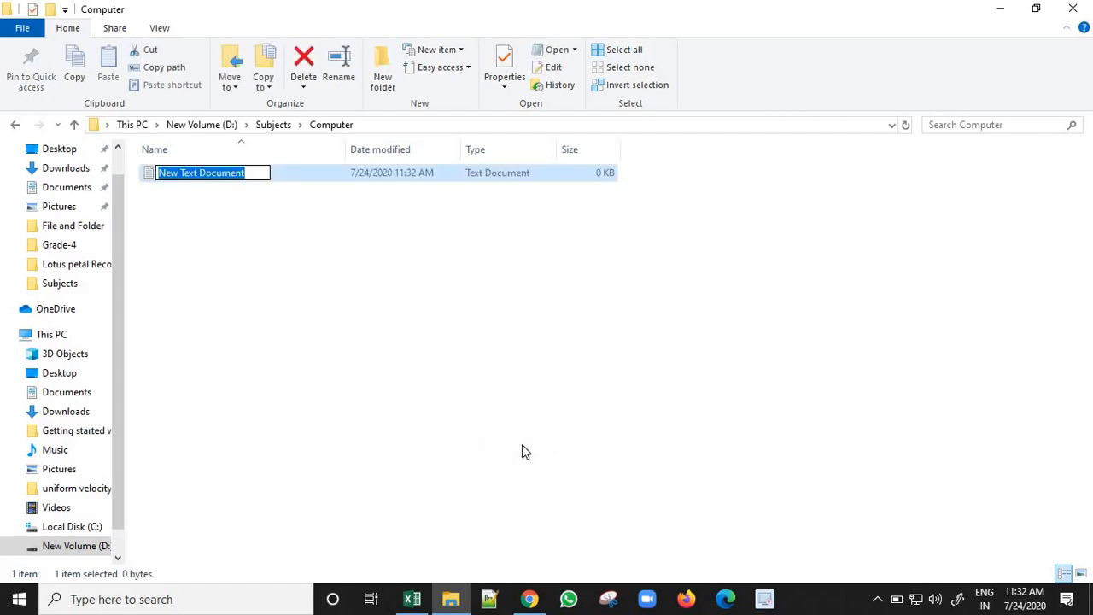
Step: Name the new text document "Computer Notes"
type("Com[uter")
key("BackSpace")
key("BackSpace")
key("BackSpace")
key("BackSpace")
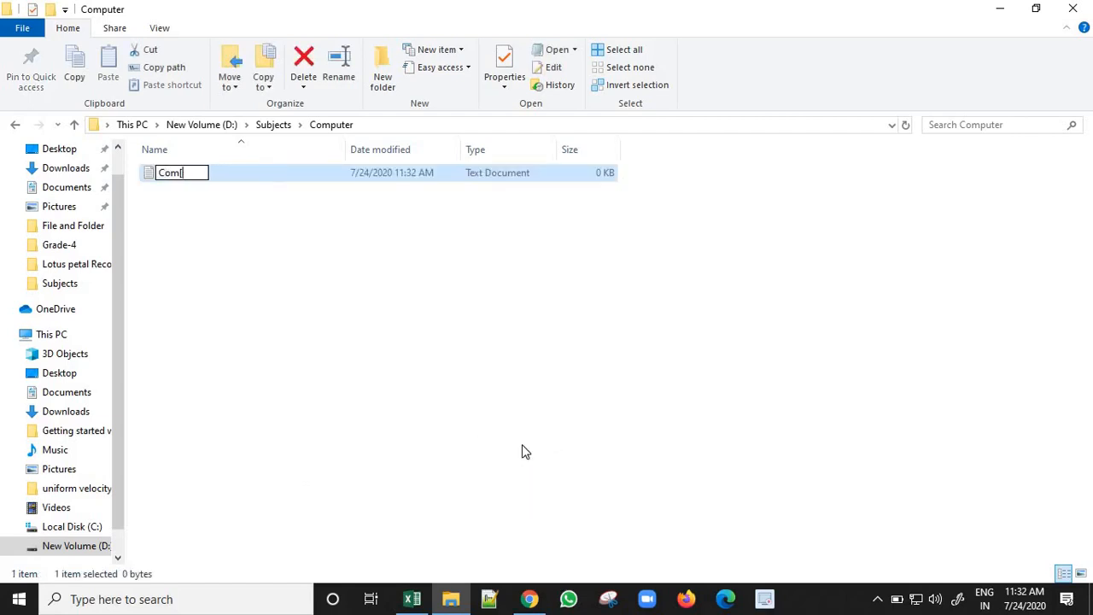
type("puter Na")
key("BackSpace")
key("BackSpace")
type("not")
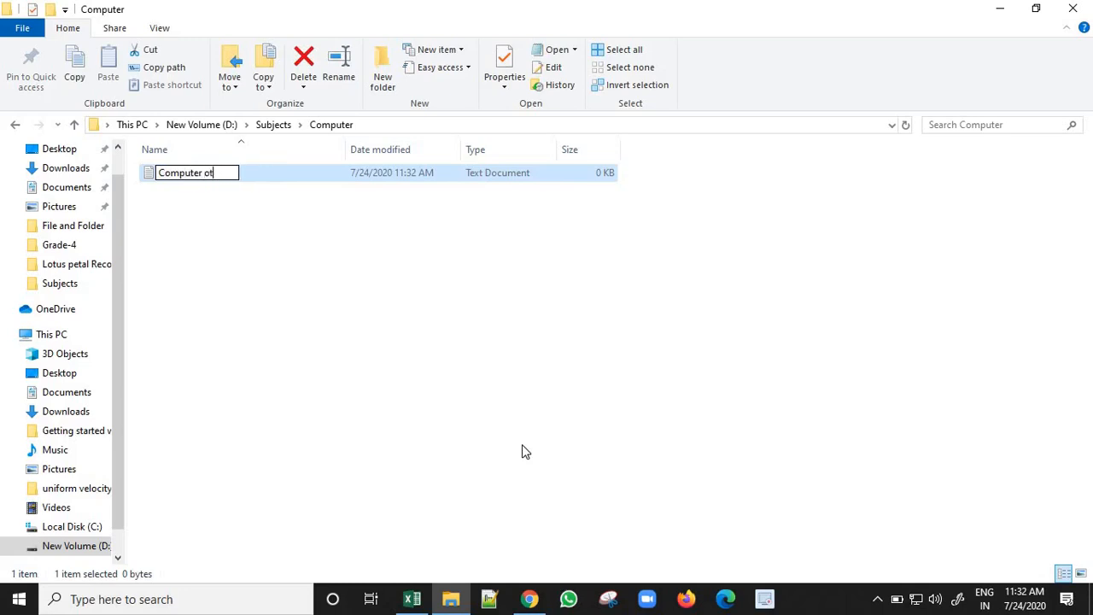
key("BackSpace")
key("BackSpace")
type("Notes")
key("Return")
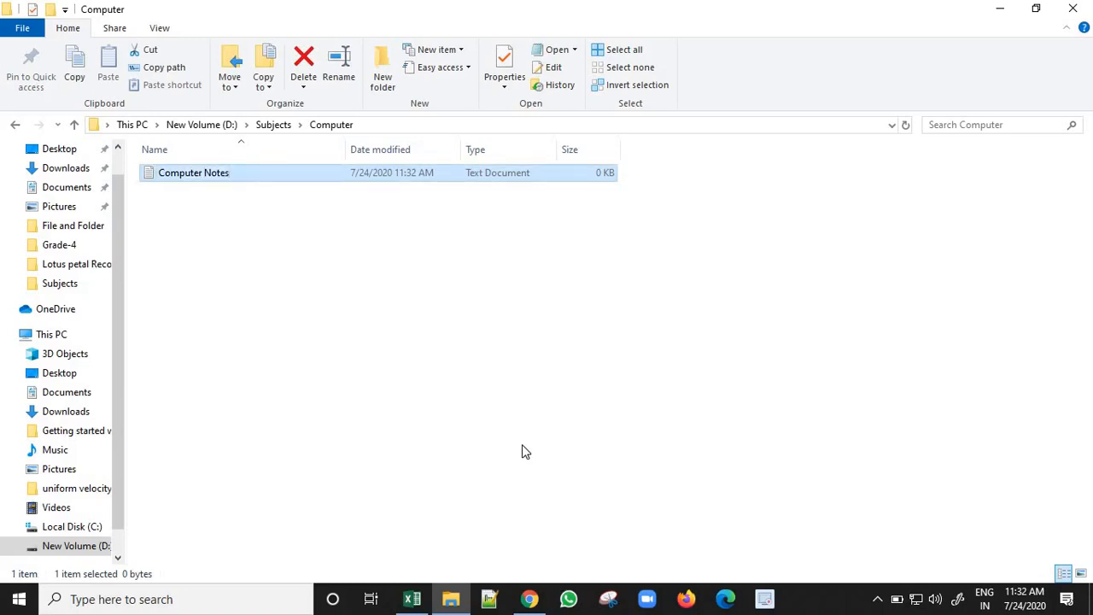
Step: Open the Computer Notes file, enter "This is my computer notes file", then save and close it
double_click(267, 175)
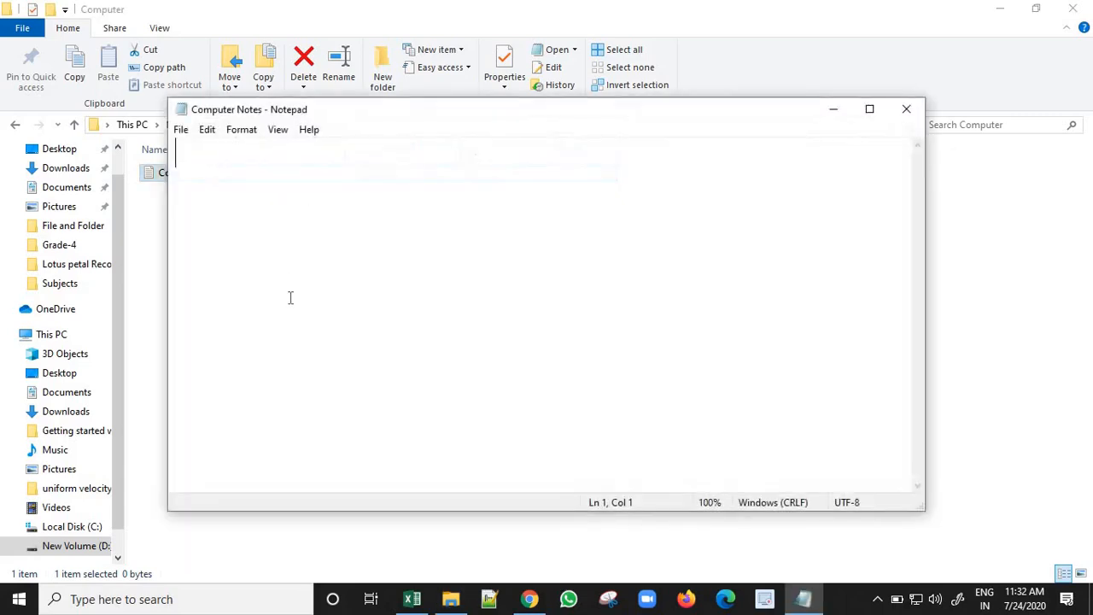
type("Ths i")
key("BackSpace")
key("BackSpace")
key("BackSpace")
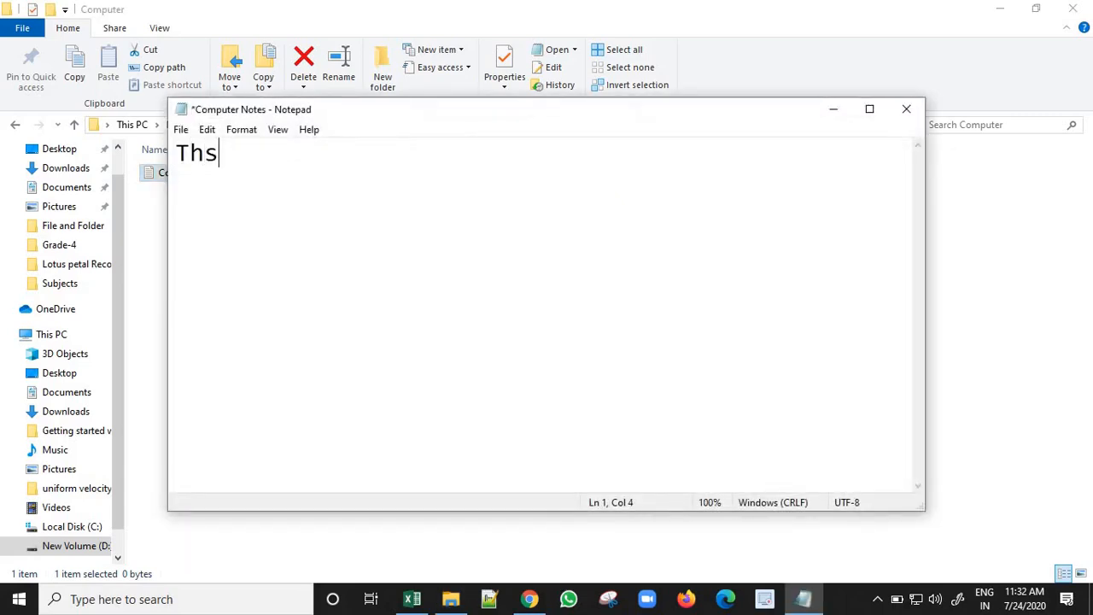
type("is is mey")
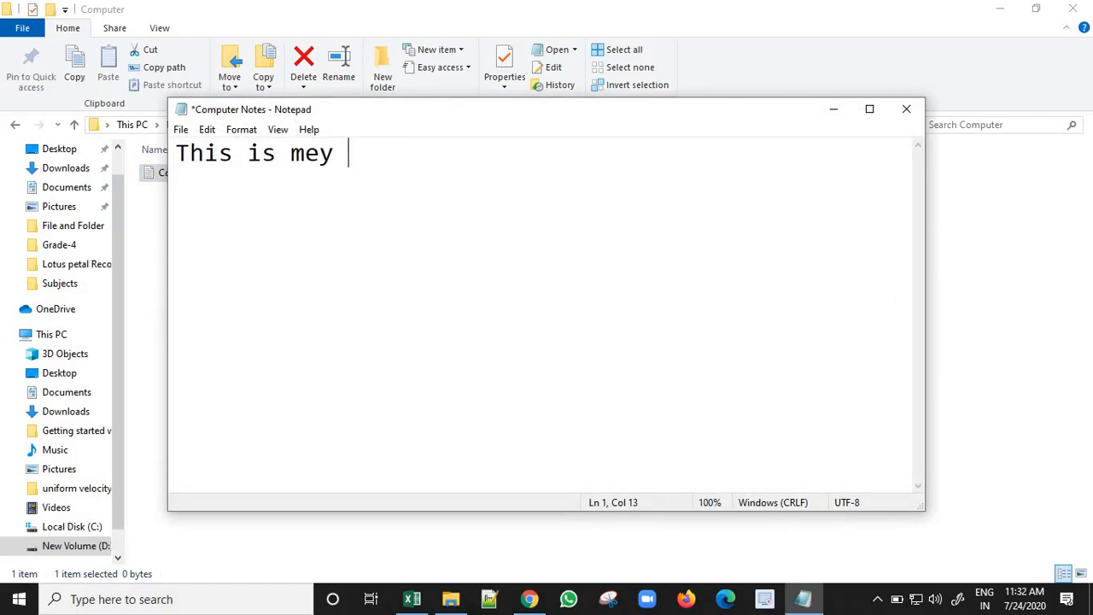
key("BackSpace")
key("BackSpace")
key("BackSpace")
type("y compute")
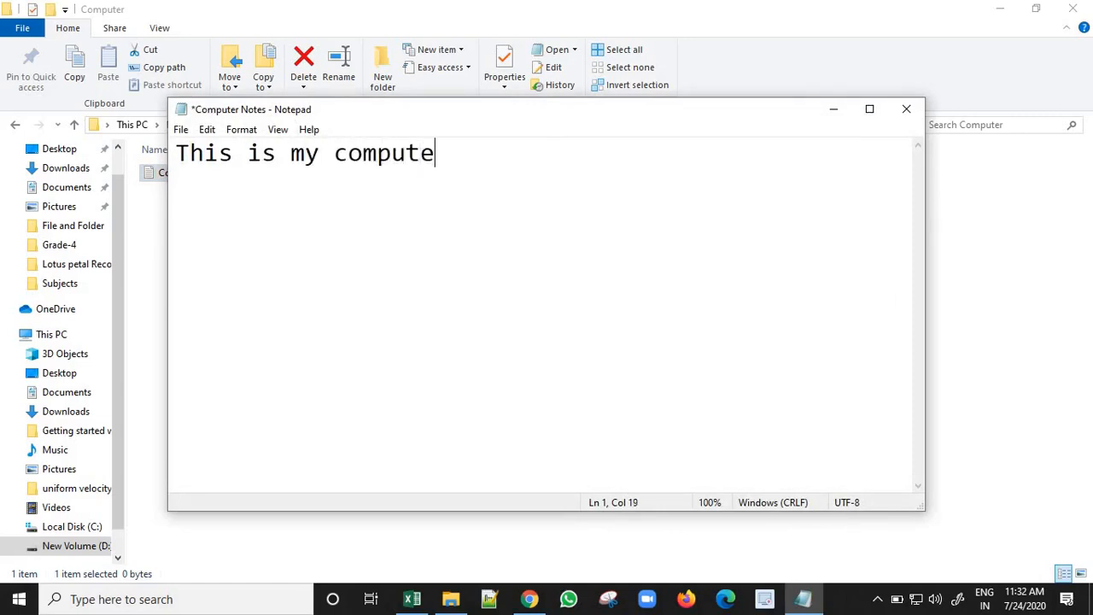
type("r notes ")
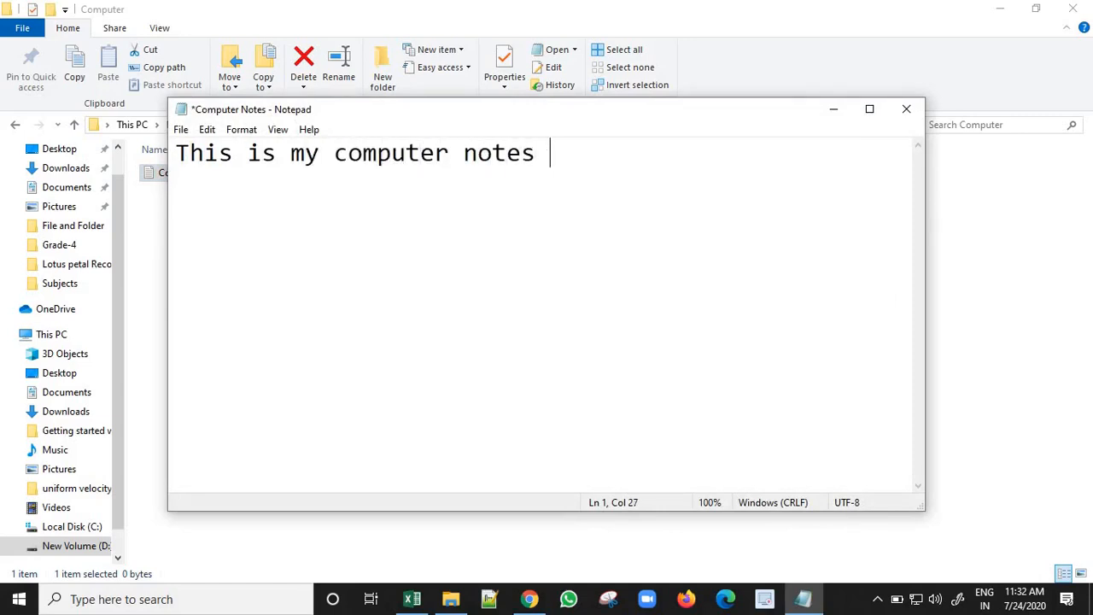
type("fils.")
key("BackSpace")
key("BackSpace")
type("e")
key("ctrl+s")
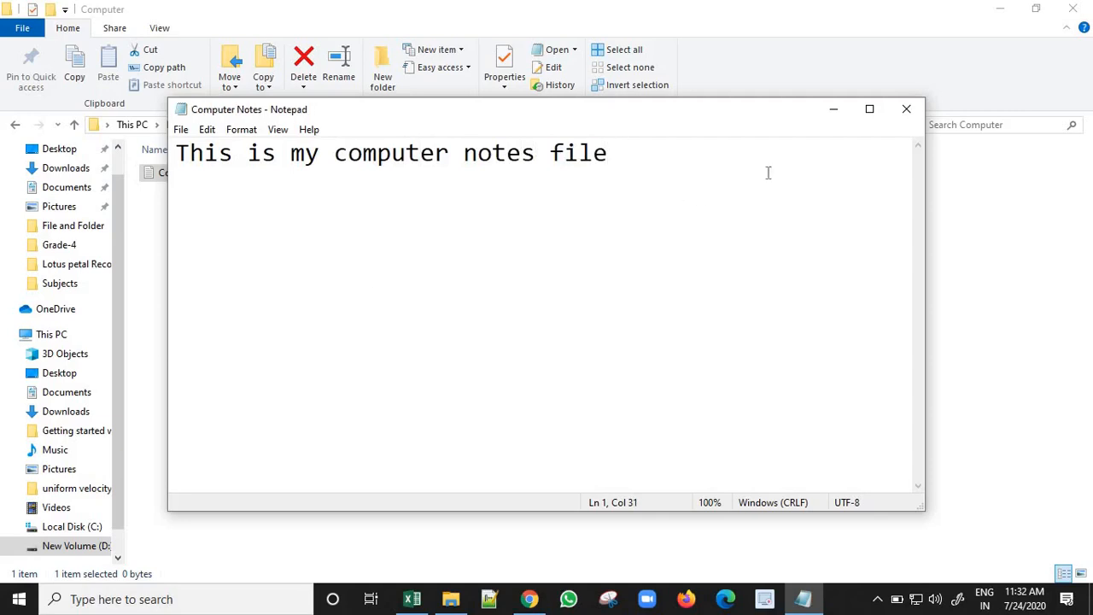
left_click(907, 109)
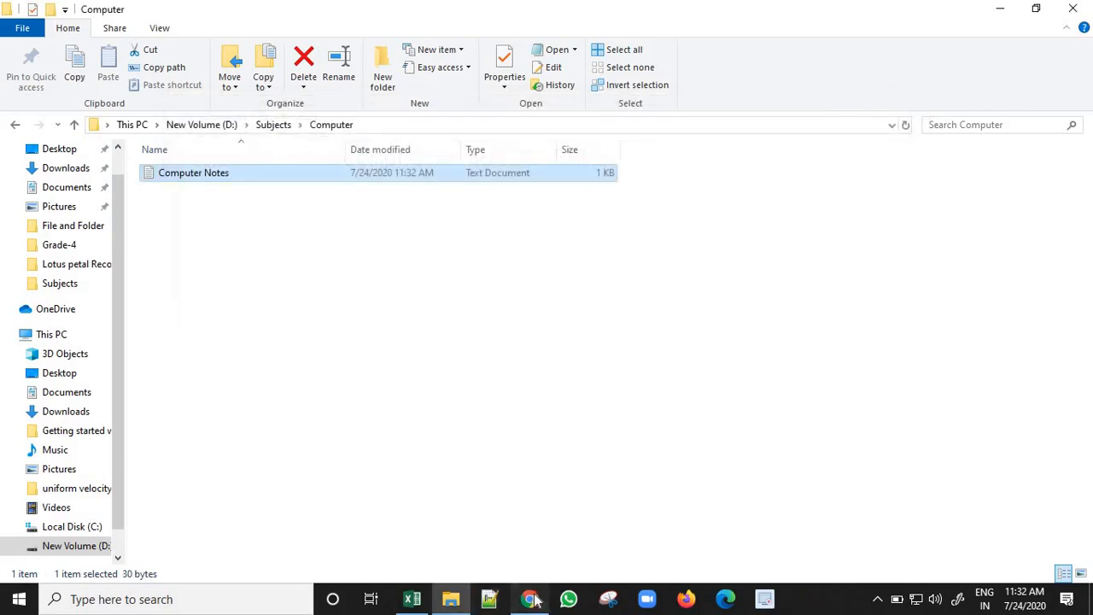
Step: Switch to the PDF in Chrome and review the "Steps to Create new File" slide
left_click(528, 599)
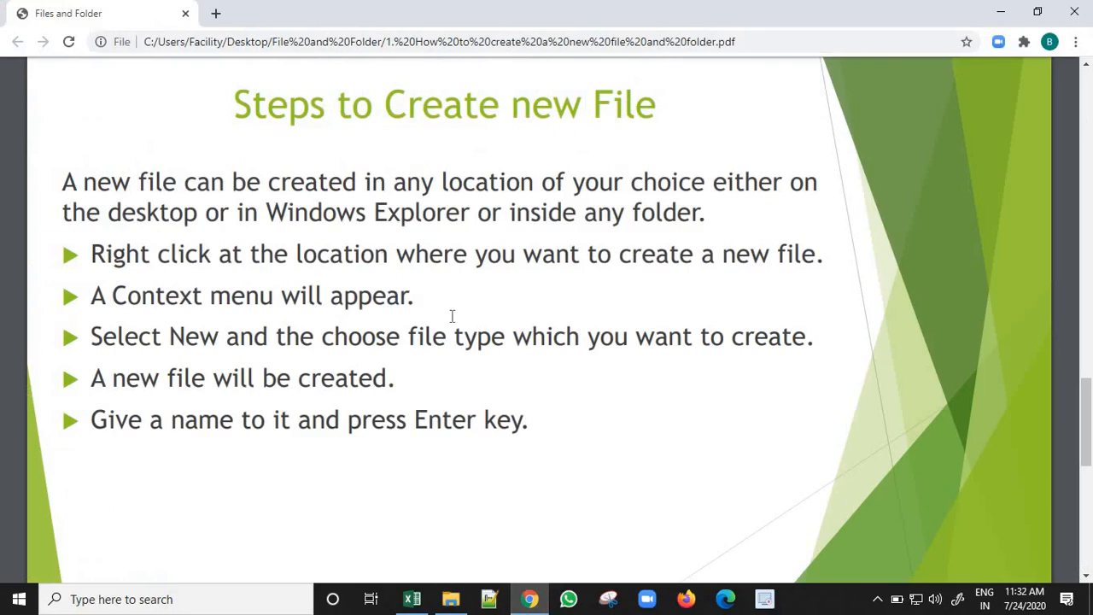
scroll(451, 316, "up", 1)
scroll(451, 317, "down", 3)
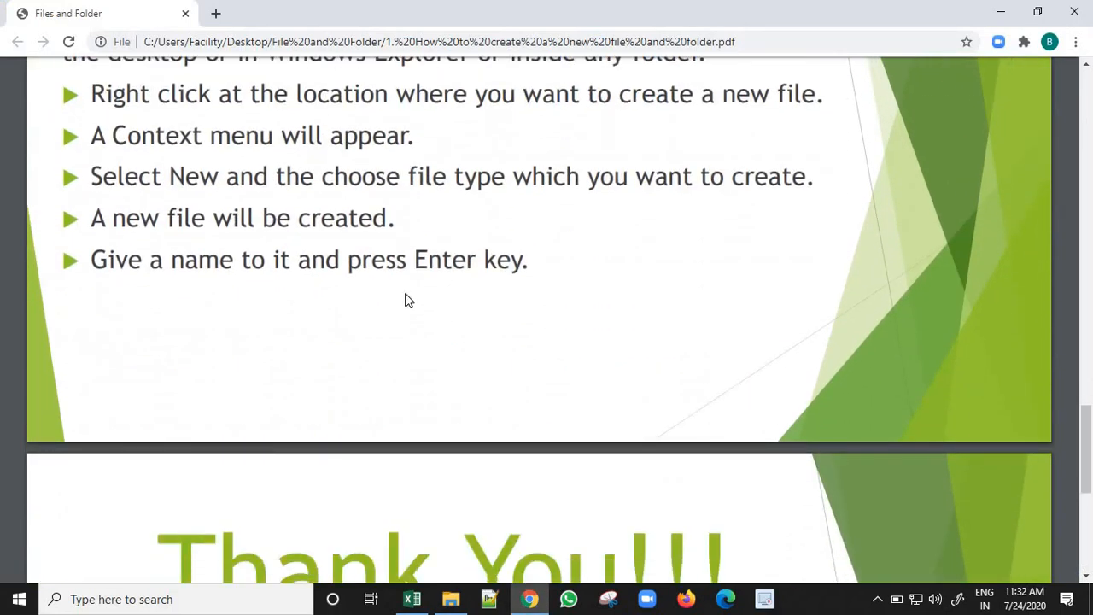
scroll(405, 300, "up", 2)
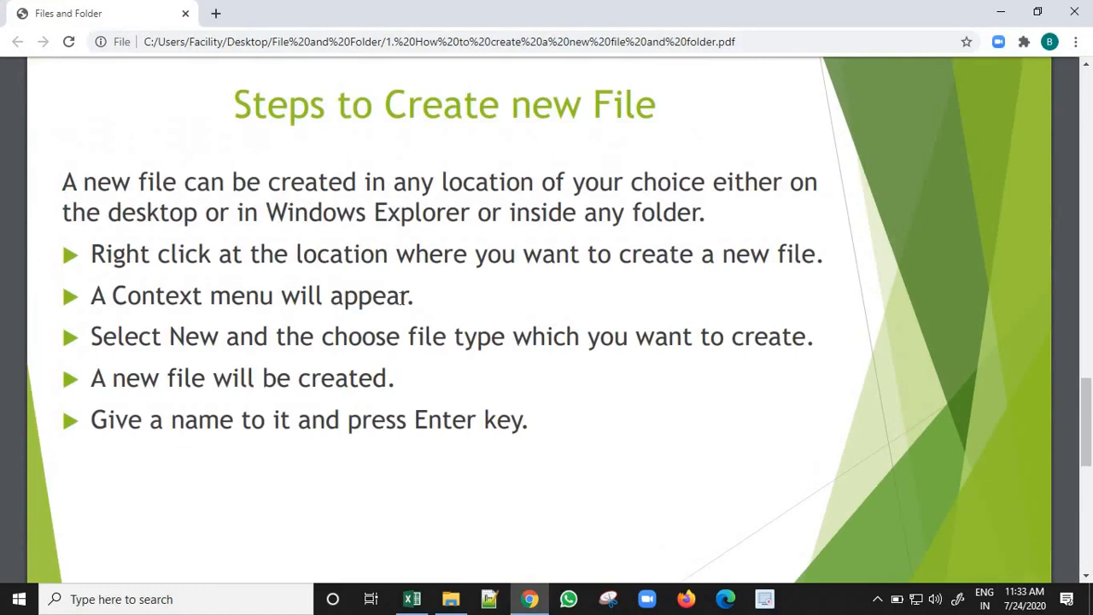